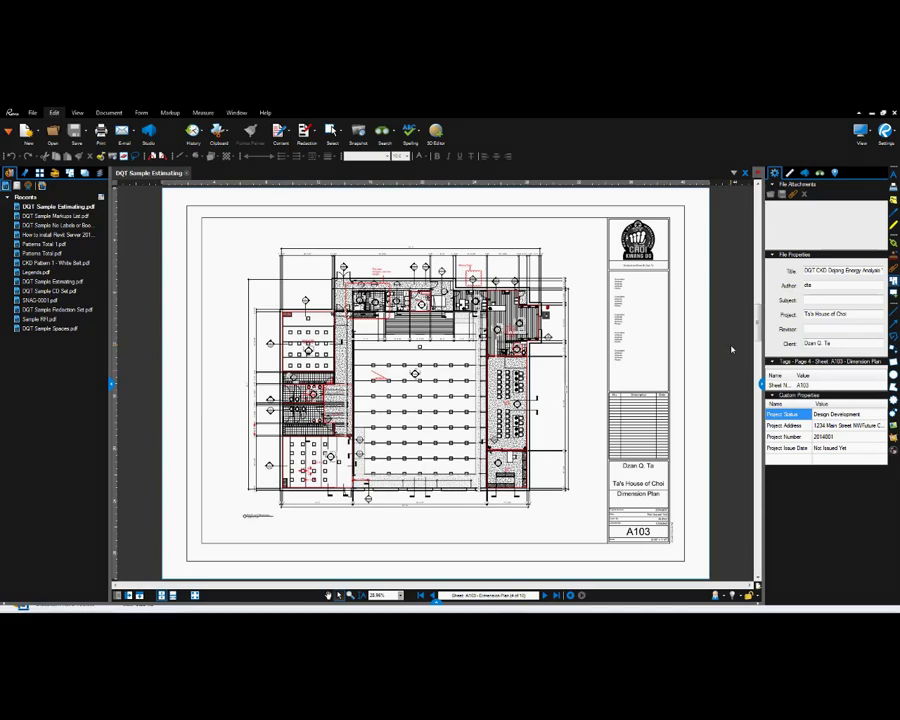
Zoom in on the seating corridor beside the Carpet 758 sf room
scroll(475, 314, "up", 3)
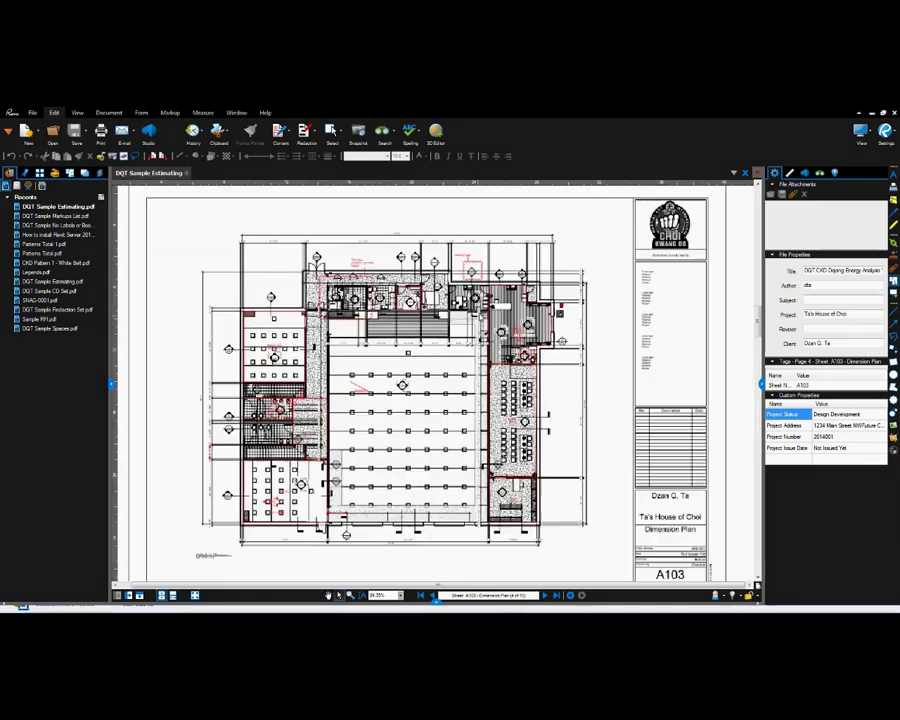
scroll(597, 353, "up", 3)
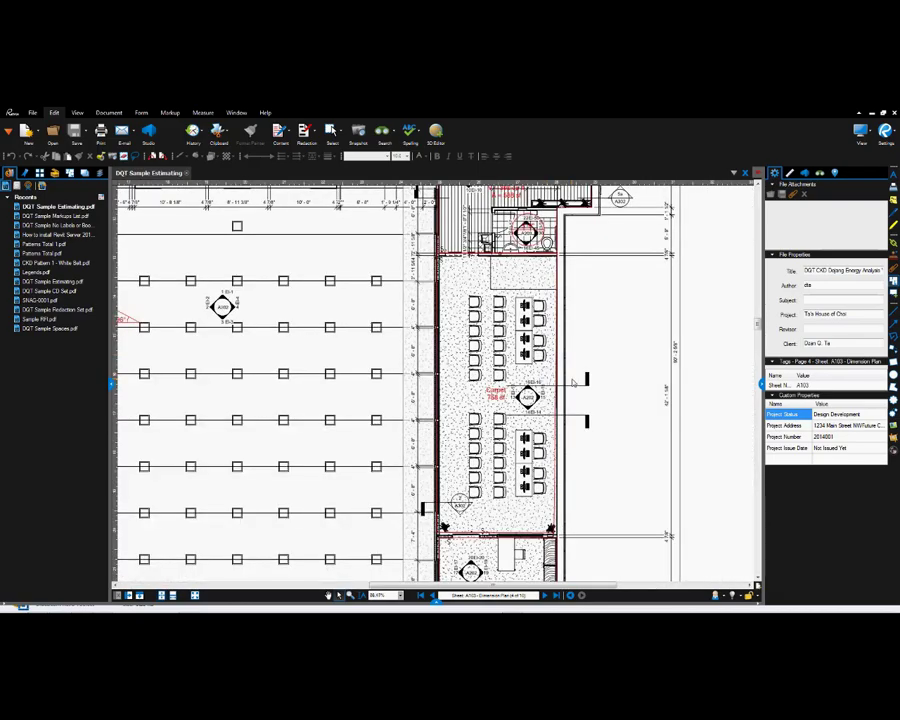
scroll(582, 342, "up", 3)
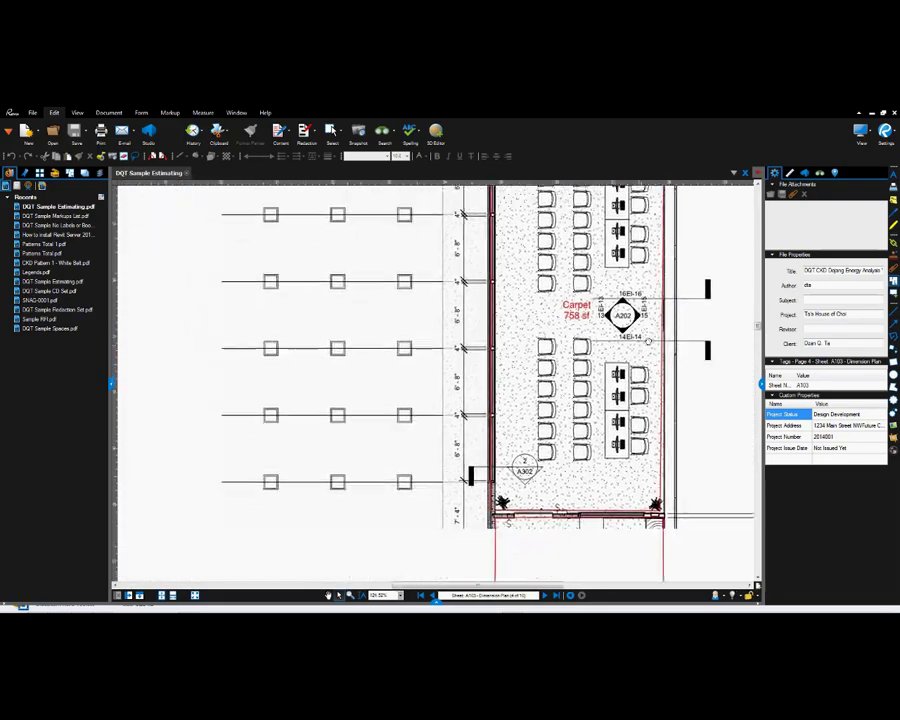
scroll(516, 370, "up", 1)
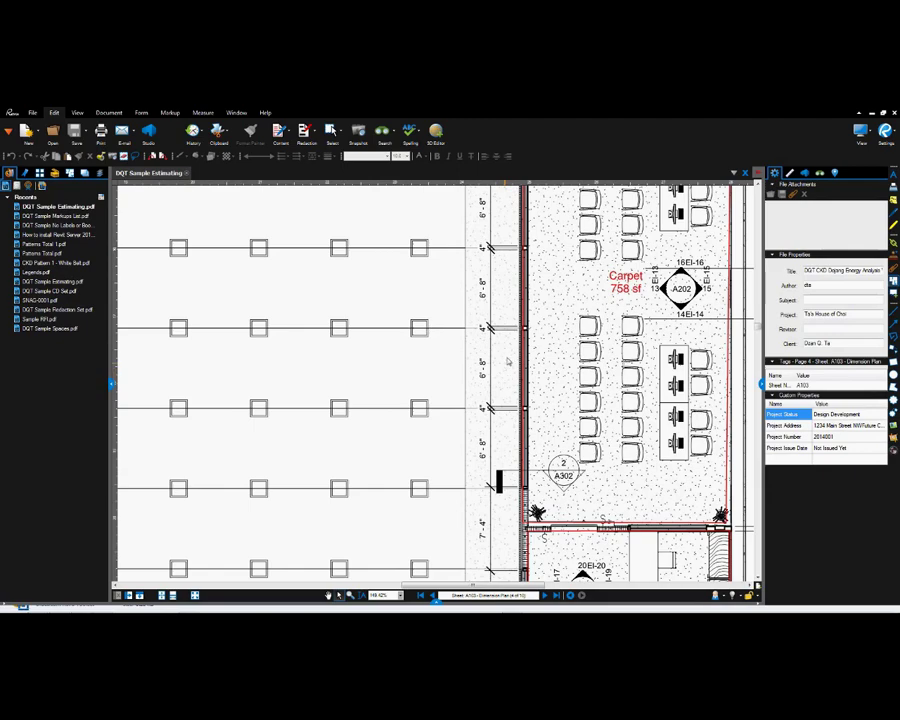
Show the Measure tools and Measurements panel, keeping precision at 1/8
left_click(200, 114)
left_click(200, 114)
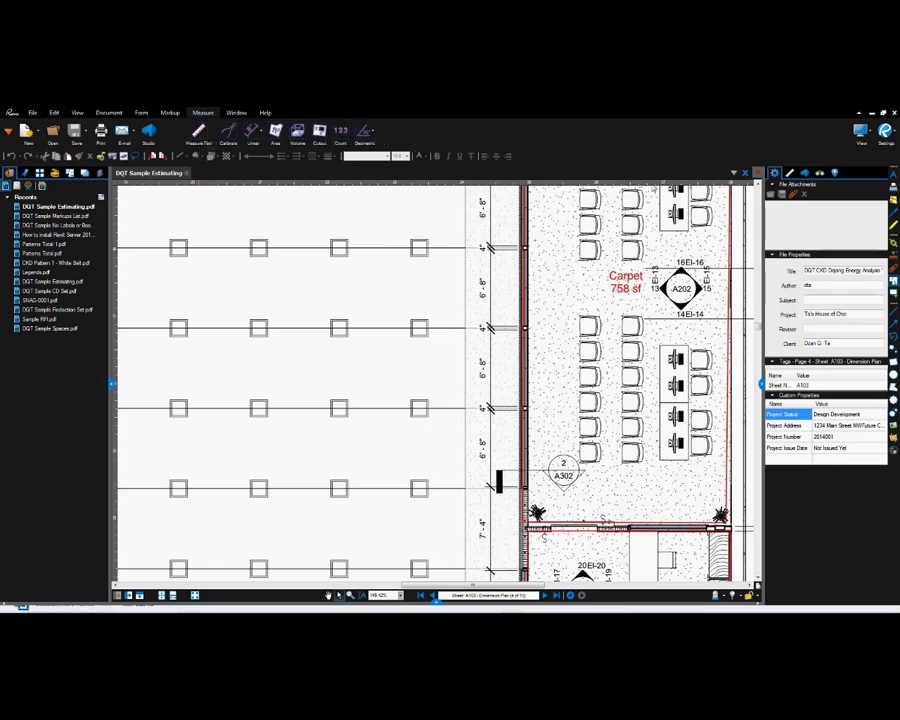
left_click(791, 175)
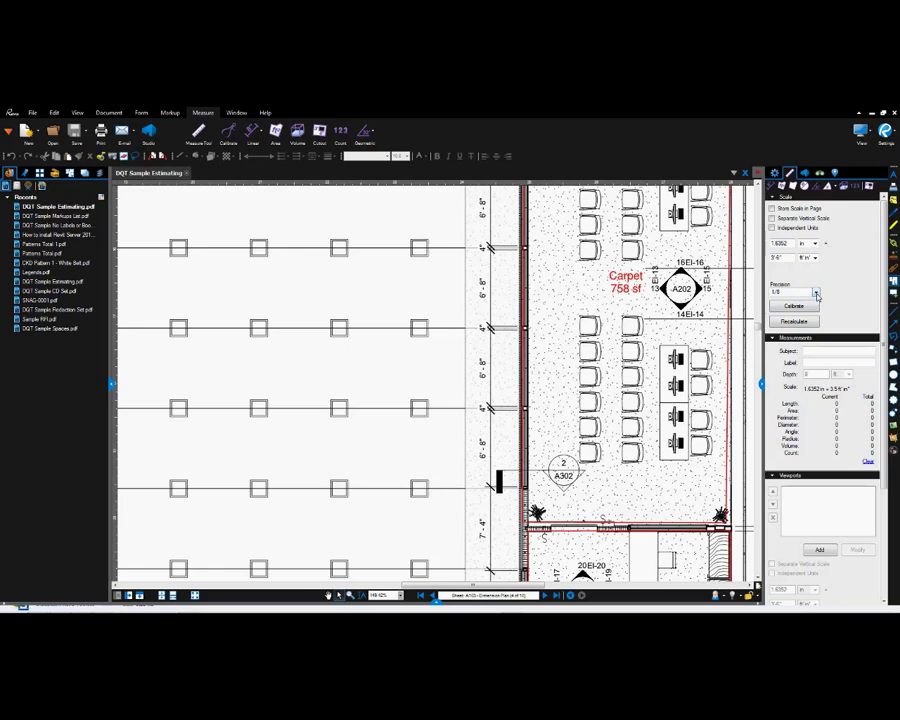
left_click(816, 294)
left_click(816, 294)
Calibrate the scale from the 6'-8" dimension's two ticks, entering 6'8 as the distance
left_click(794, 306)
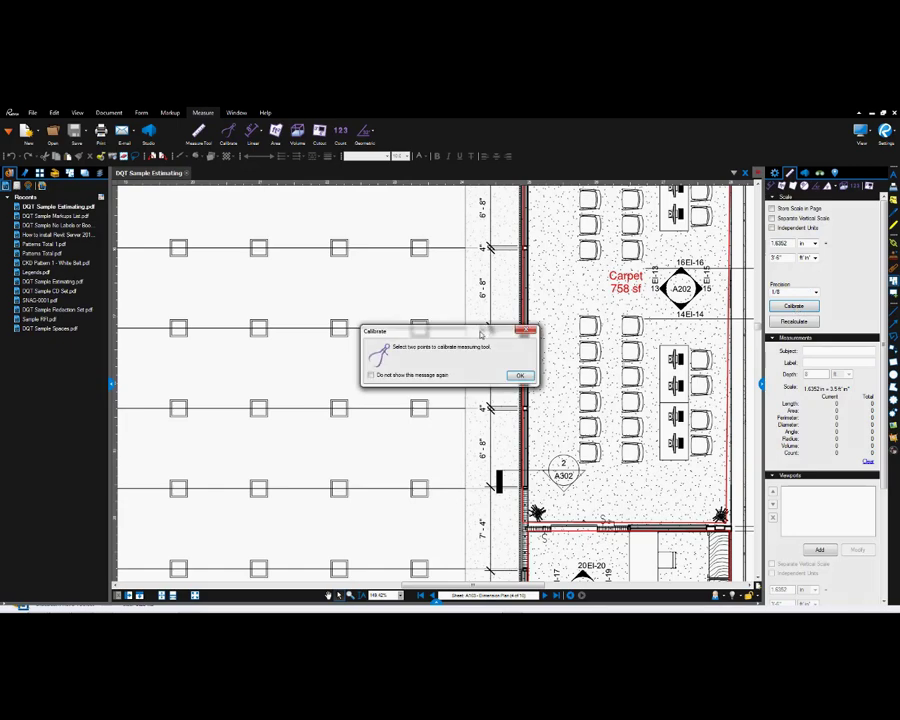
left_click(517, 377)
scroll(500, 451, "up", 3)
left_click_drag(500, 451, 456, 377)
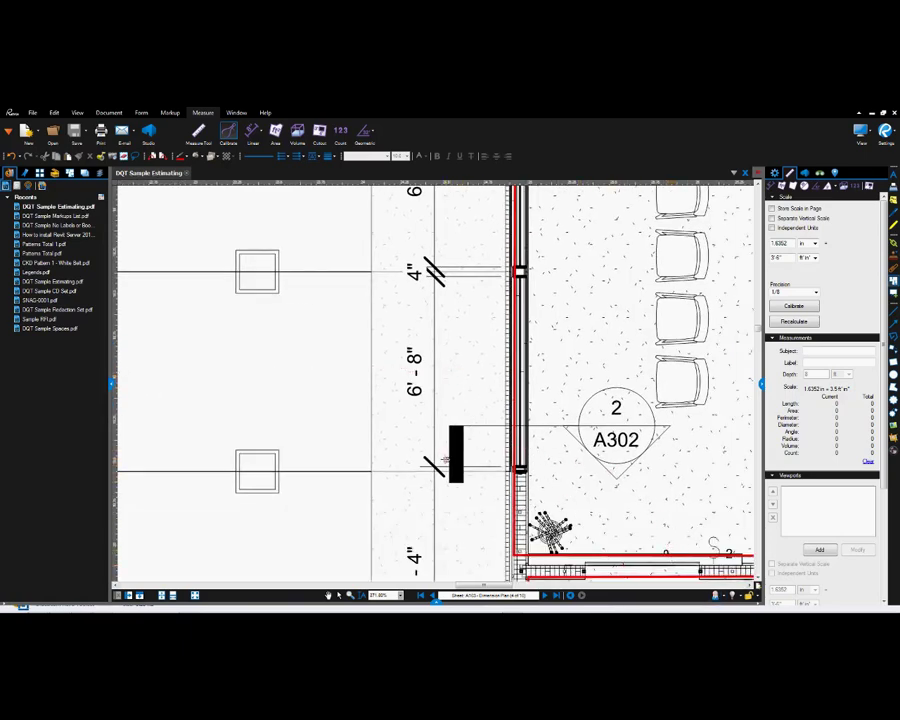
left_click(433, 464)
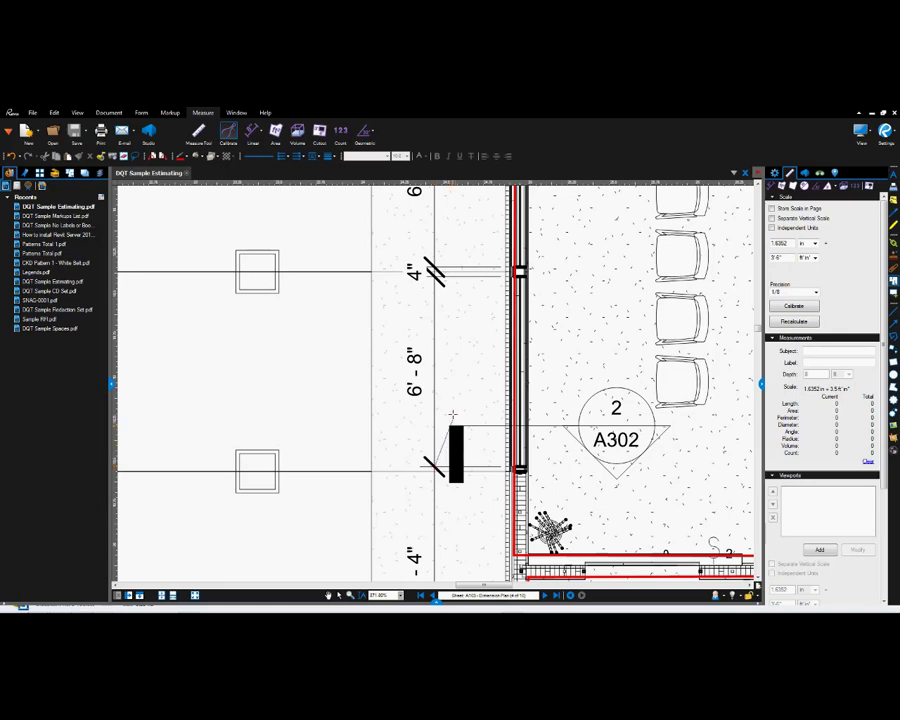
left_click(433, 270)
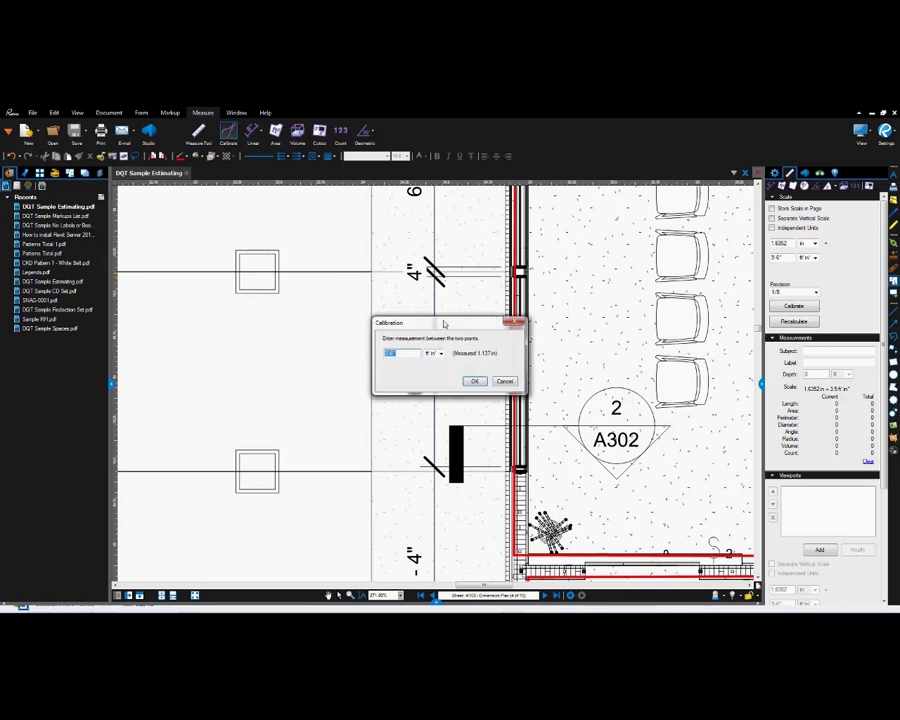
left_click_drag(445, 325, 551, 330)
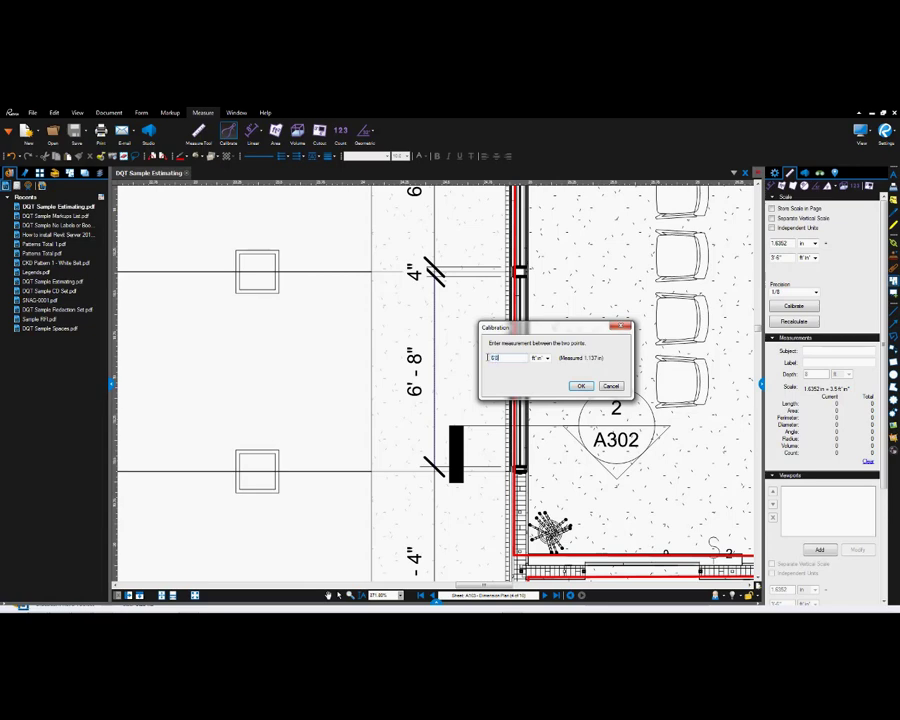
type("6'8")
key("Return")
Measure the 7'-4" and 6'-8" dimension segments tick to tick with the Length tool
scroll(563, 362, "down", 5)
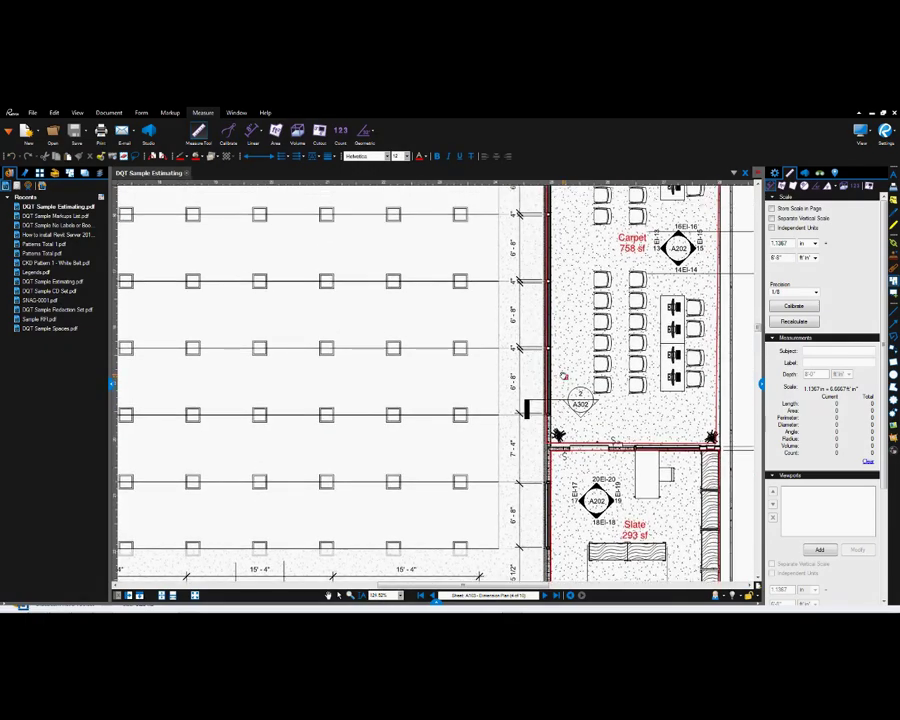
scroll(558, 436, "up", 3)
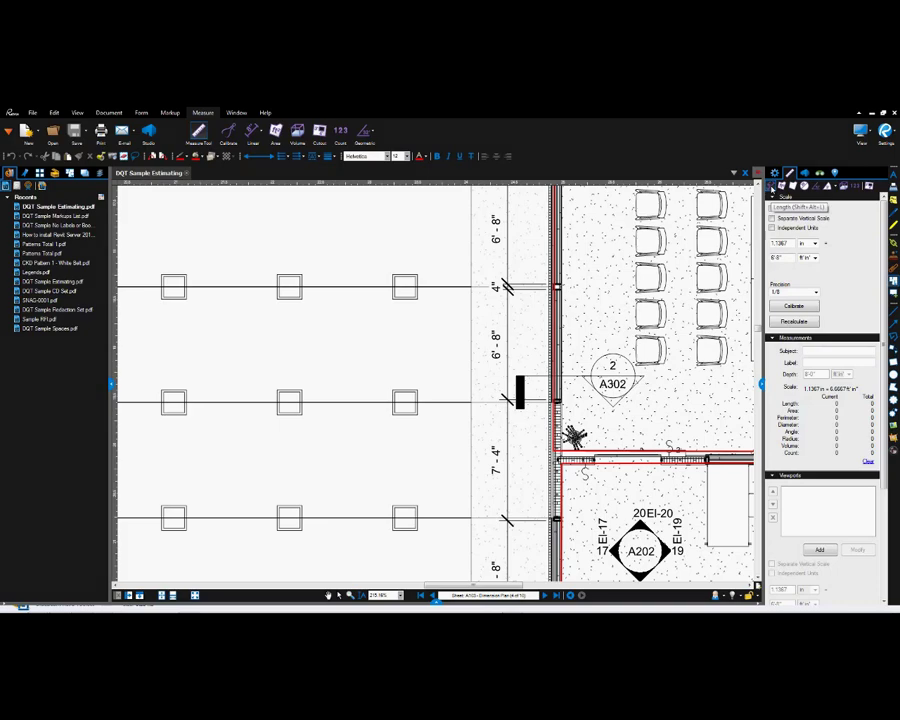
scroll(510, 505, "up", 2)
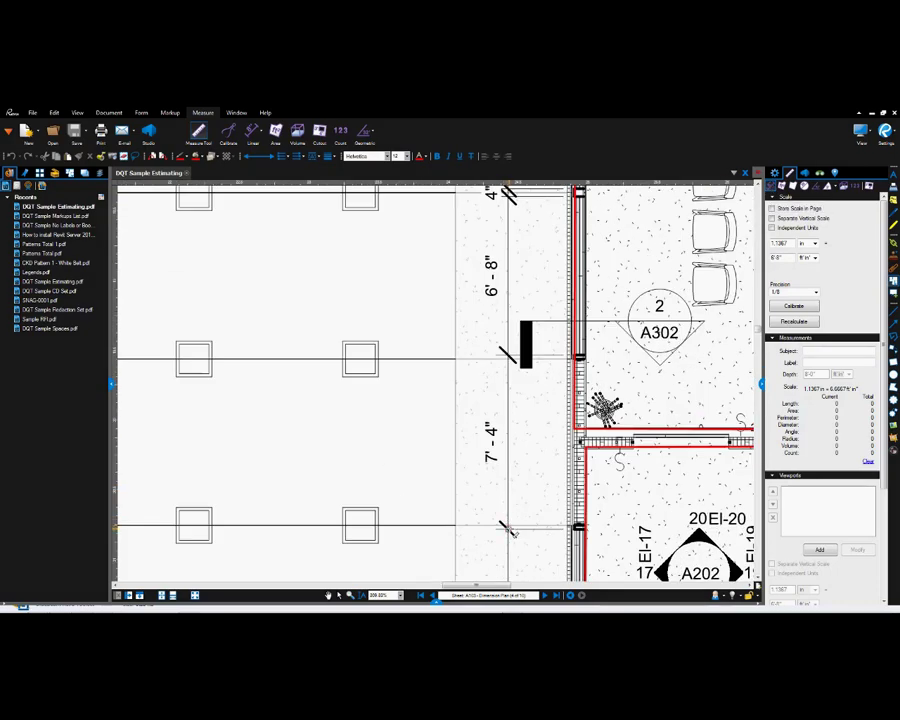
left_click(509, 530)
left_click(509, 356)
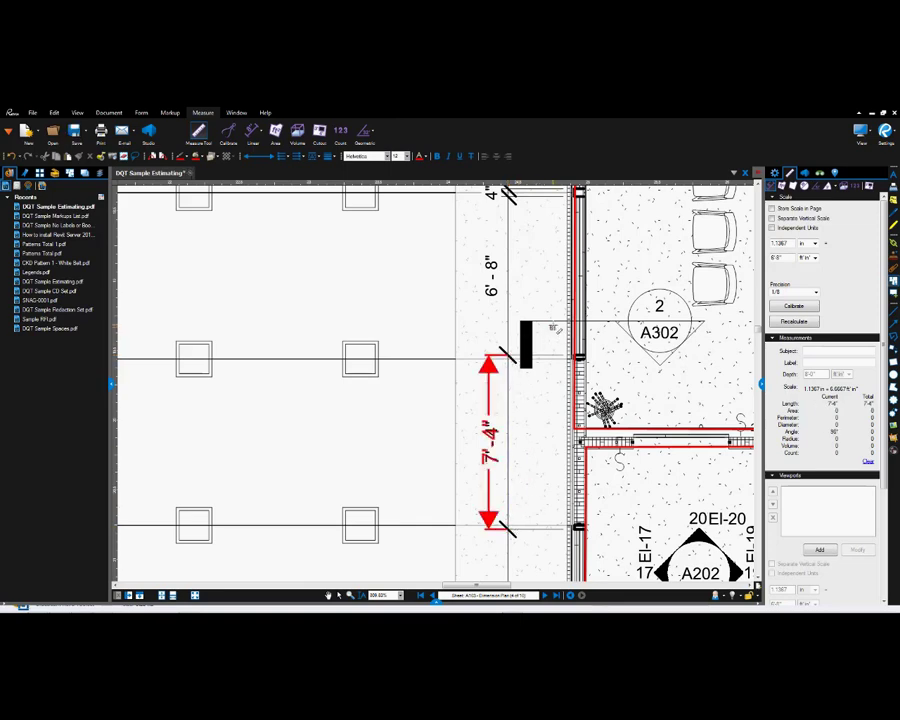
left_click_drag(556, 329, 526, 381)
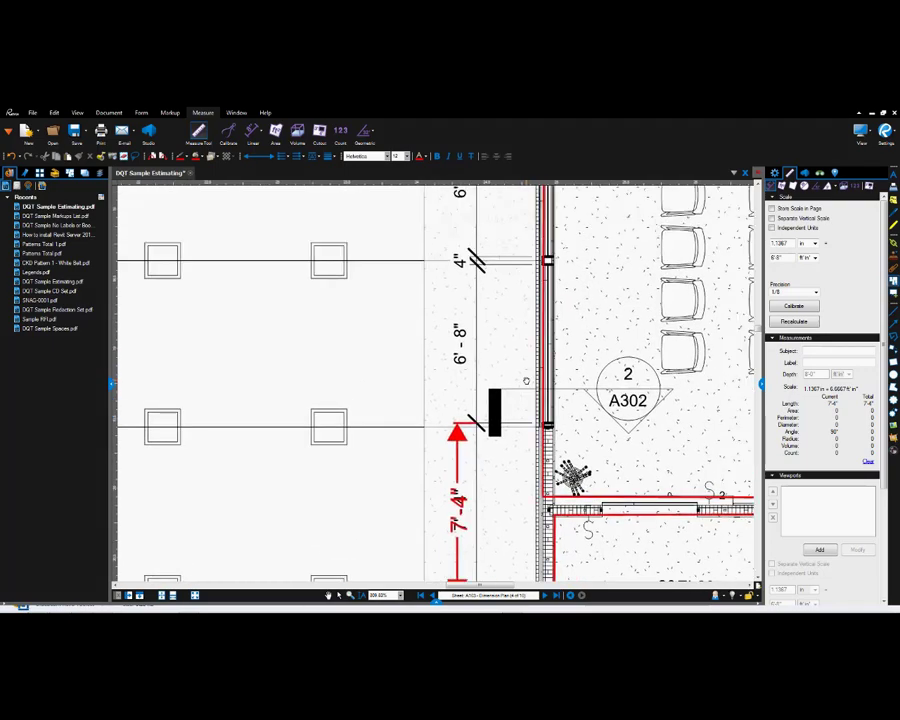
left_click(479, 425)
left_click(476, 263)
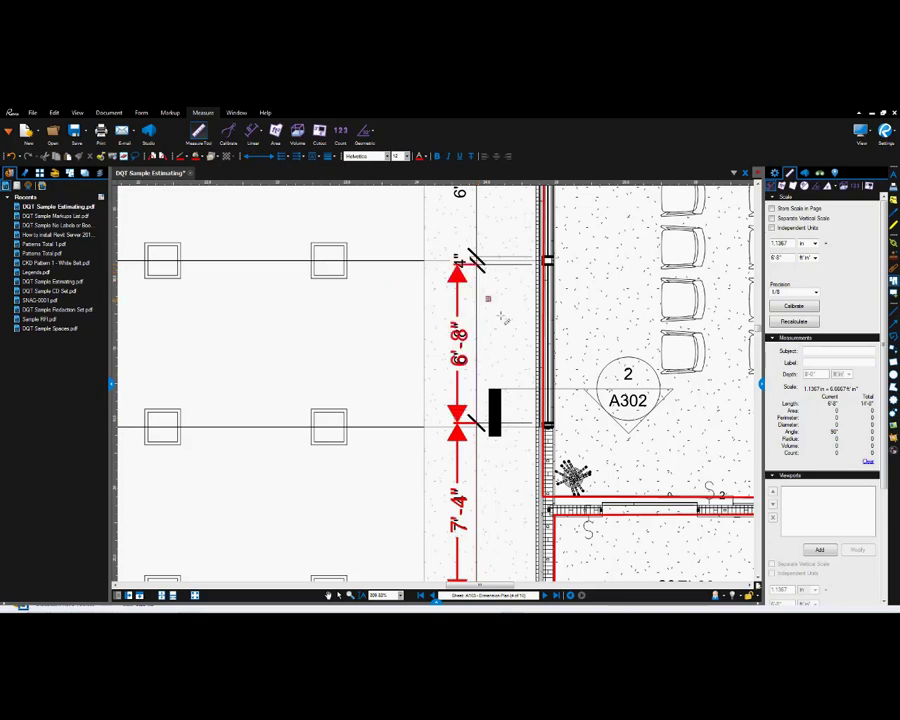
Measure the 15'-3 7/8" horizontal dimension, then zoom back out to the whole plan
scroll(514, 330, "down", 3)
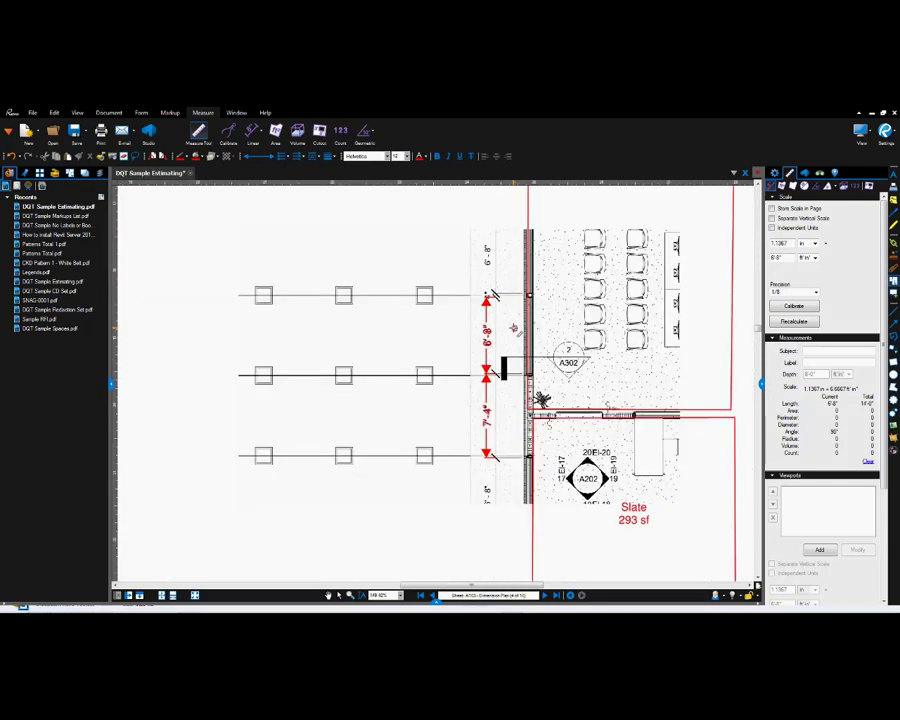
scroll(588, 298, "up", 1)
scroll(372, 494, "up", 4)
scroll(491, 450, "up", 3)
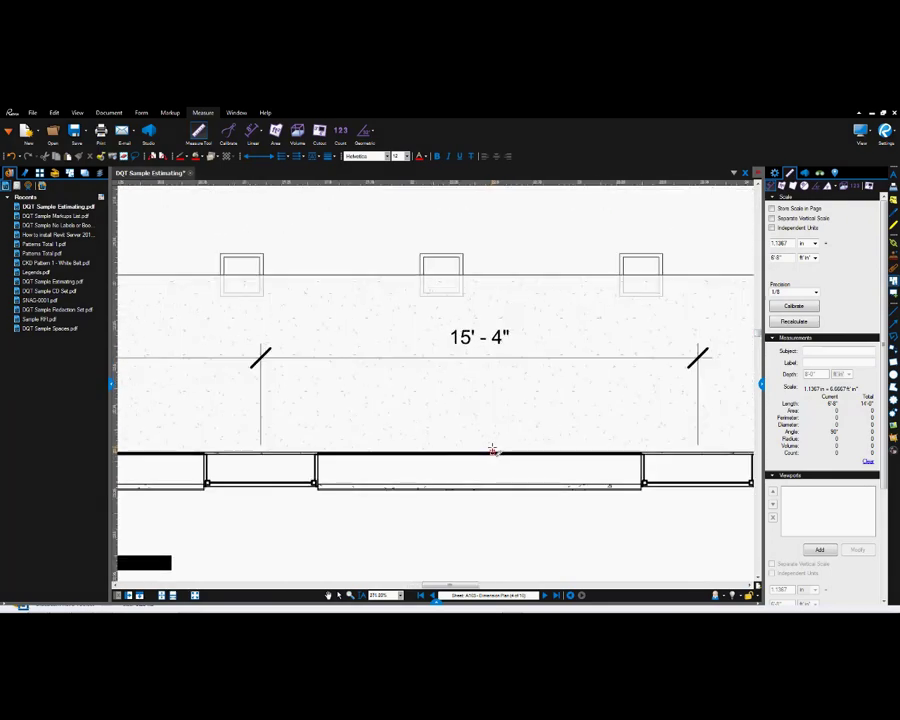
left_click(262, 360)
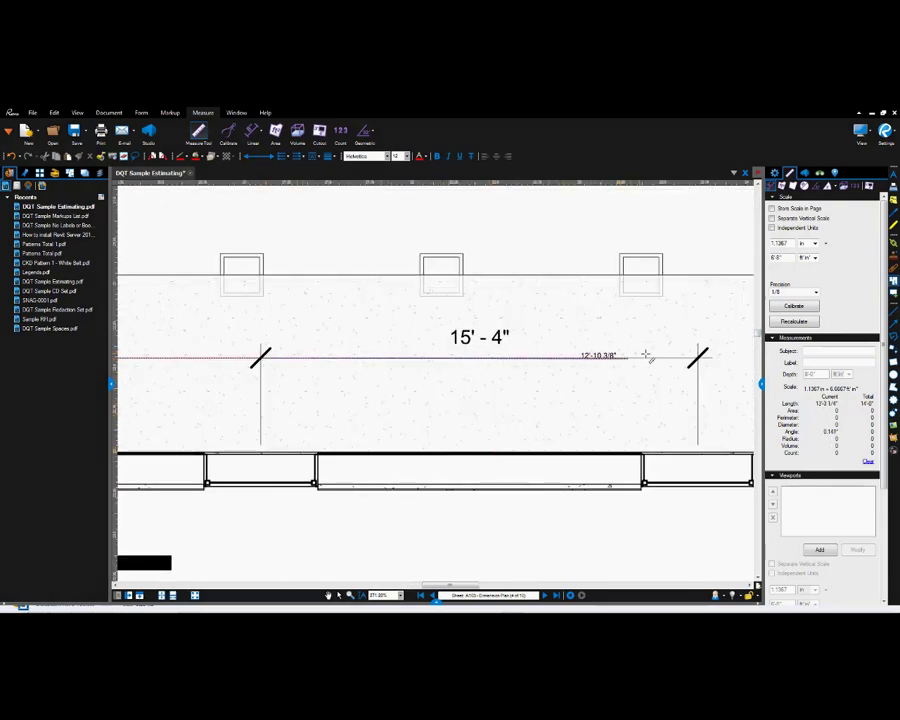
left_click(699, 359)
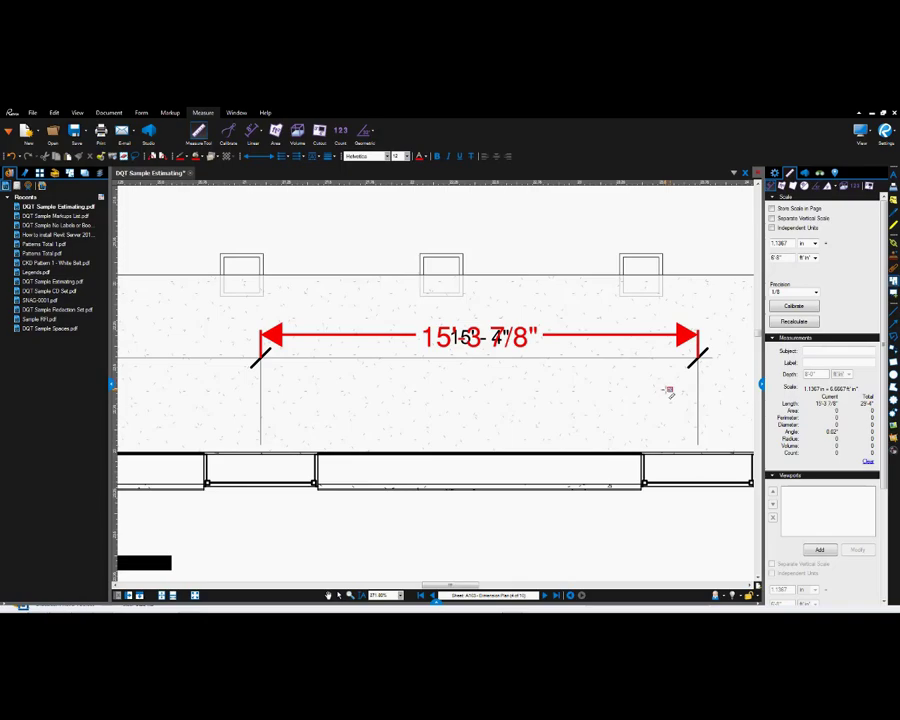
scroll(536, 376, "down", 4)
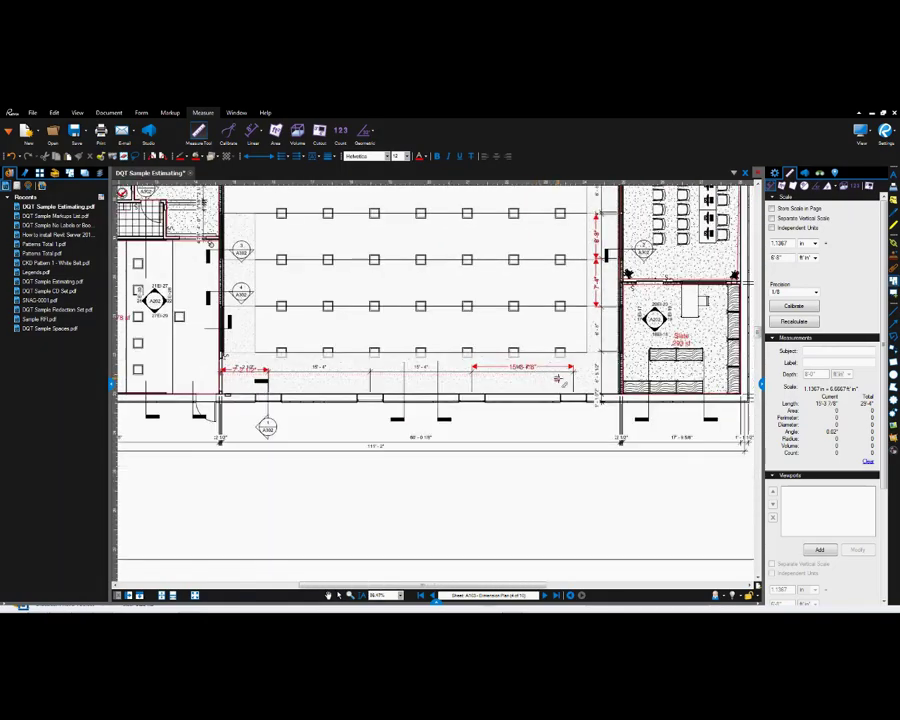
scroll(540, 382, "down", 3)
scroll(360, 347, "down", 3)
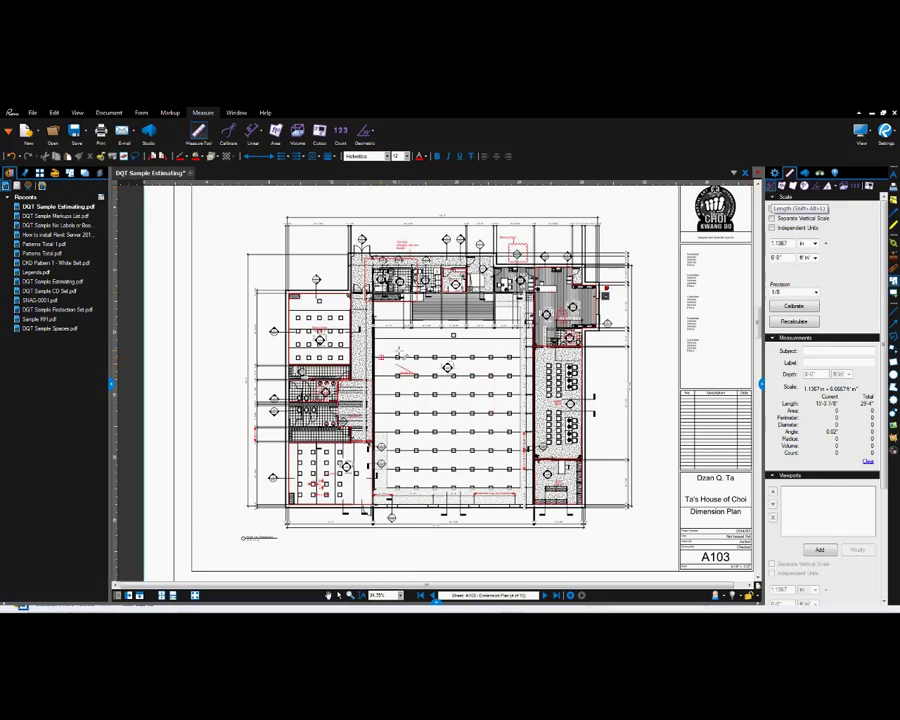
Draw a length measurement between two square columns
scroll(400, 348, "up", 4)
scroll(402, 350, "up", 5)
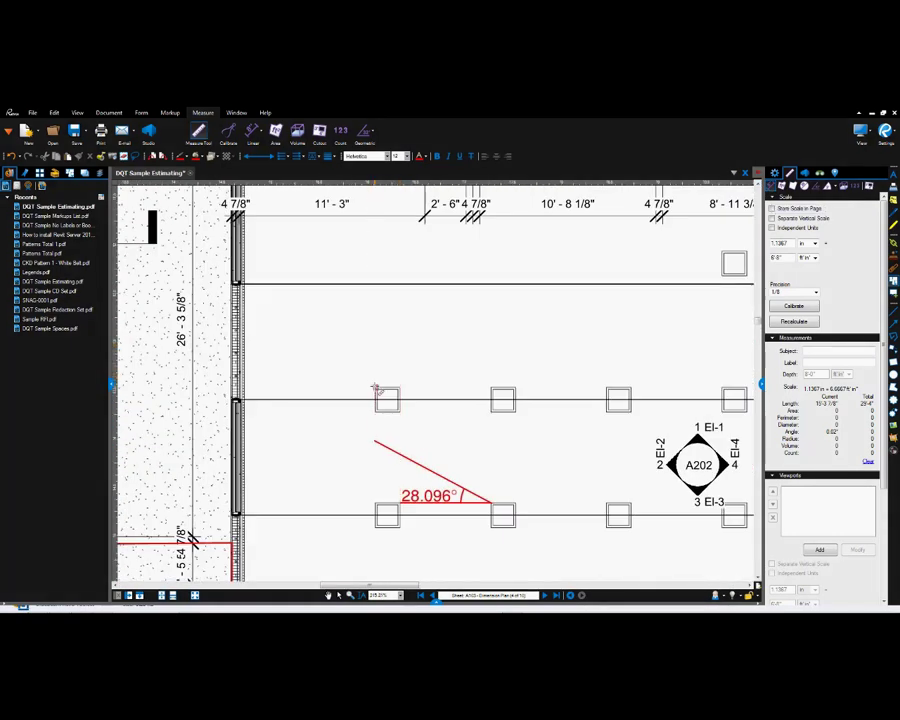
left_click(378, 377)
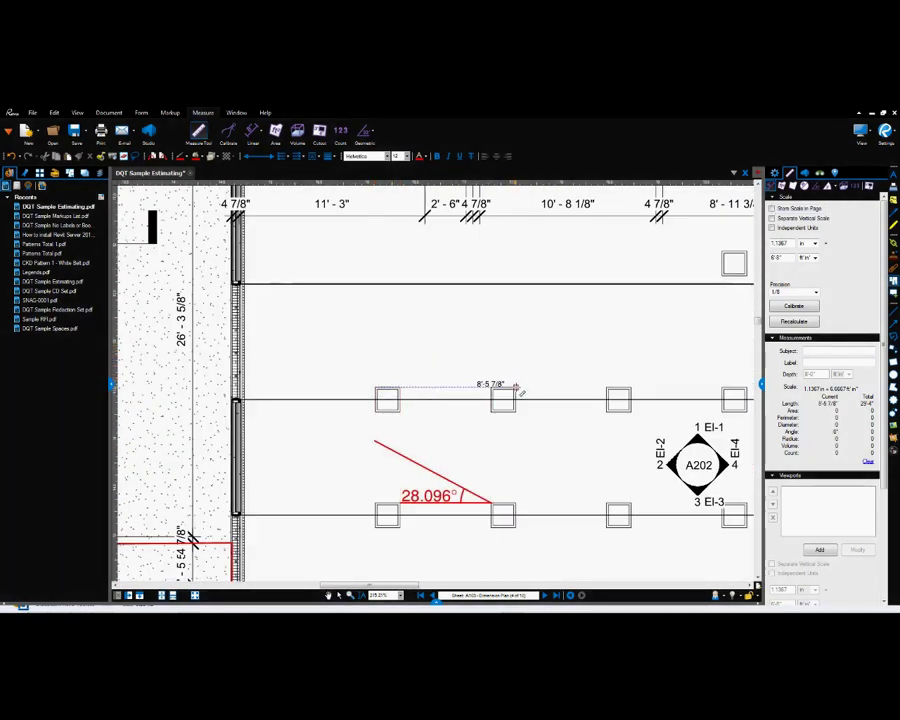
left_click(516, 378)
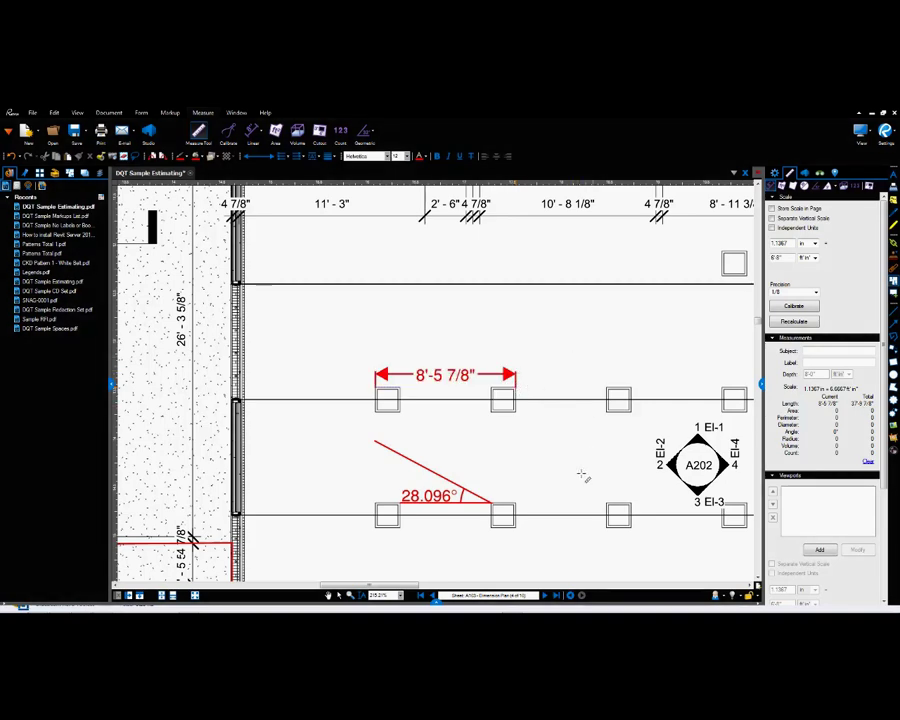
key("Escape")
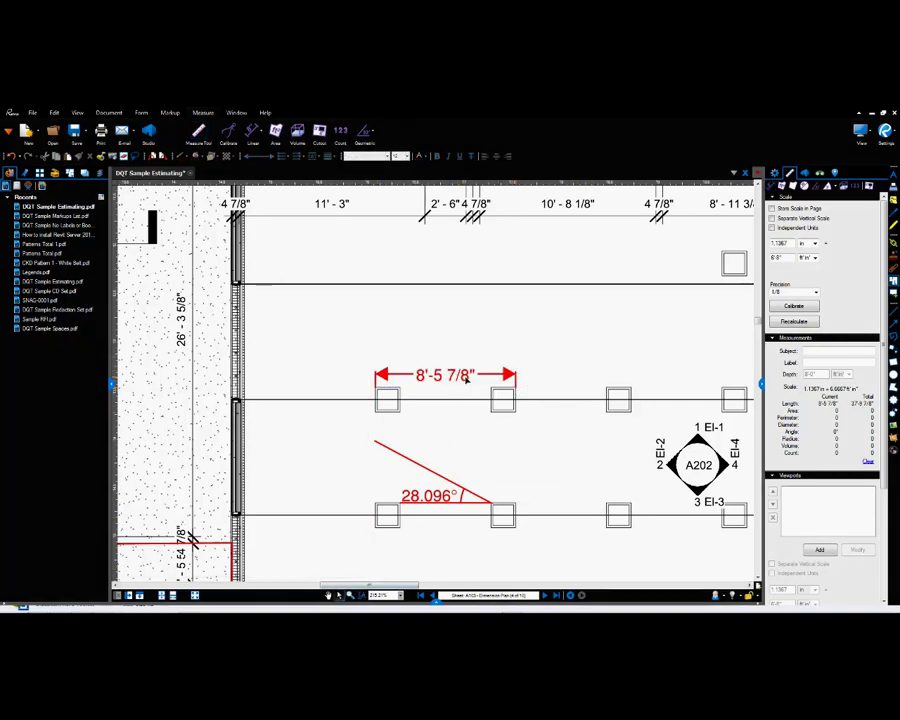
Move the column measurement just above the column row and stretch its left end
left_click(458, 376)
left_click_drag(452, 376, 464, 305)
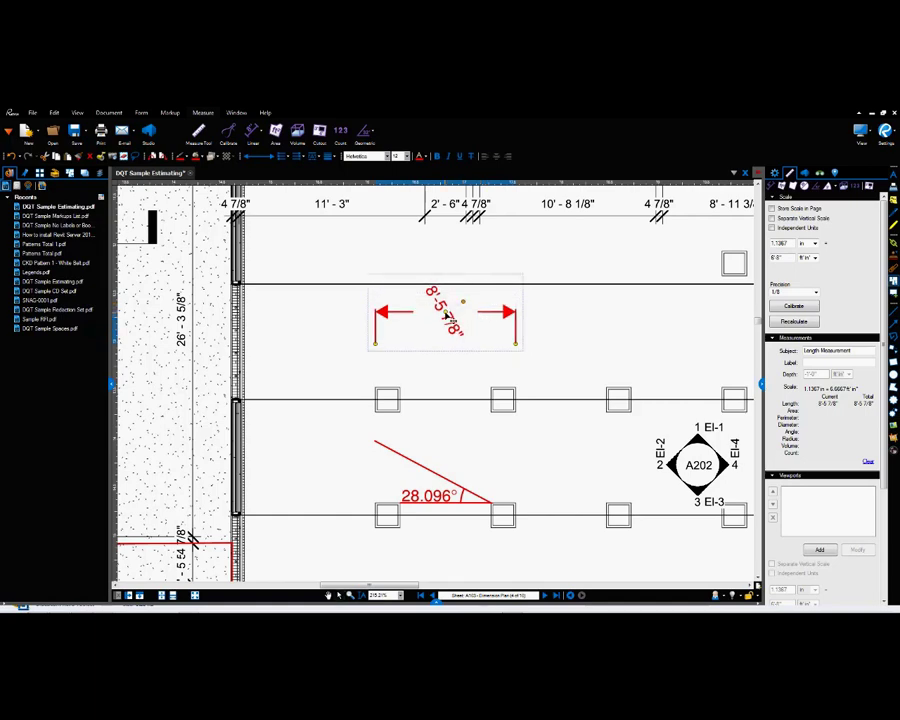
left_click_drag(445, 372, 445, 370)
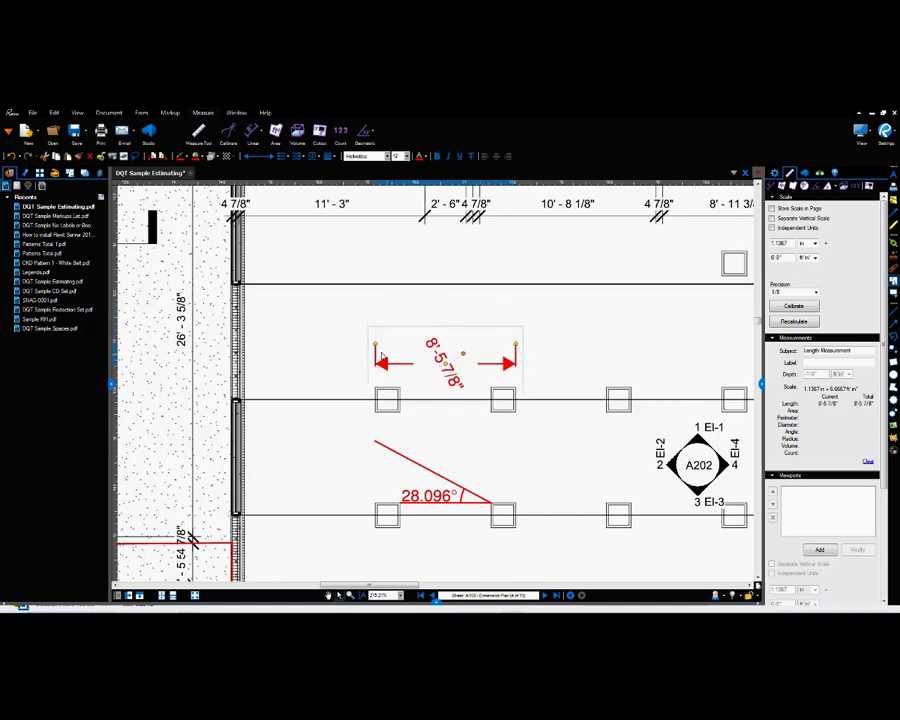
left_click_drag(380, 350, 322, 352)
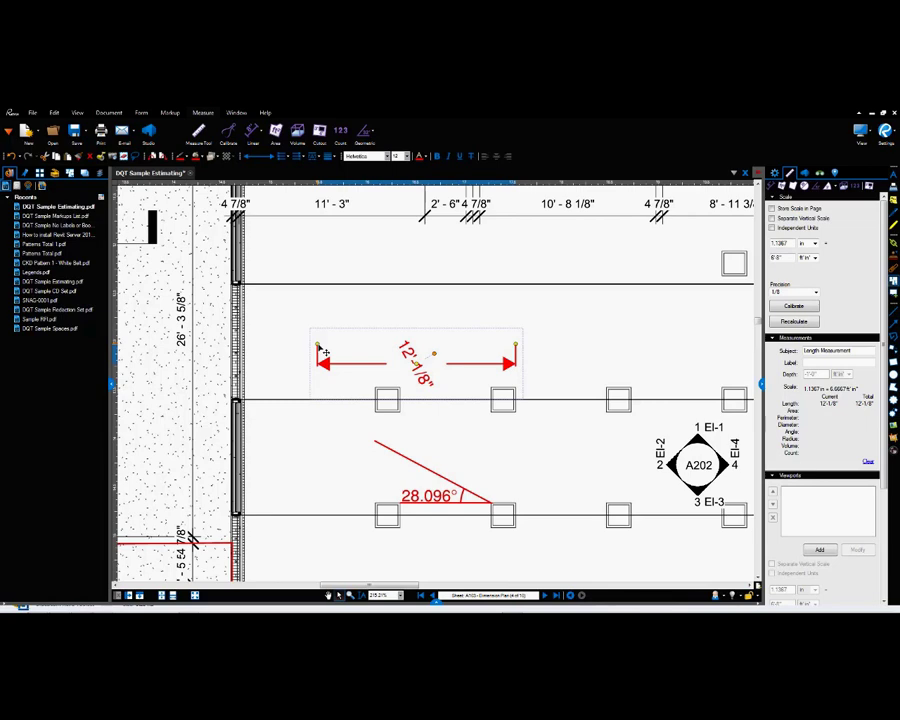
left_click_drag(323, 352, 371, 352)
Finish the length at 8'-9", then outline a 32.437 sf polygon area
left_click(568, 348)
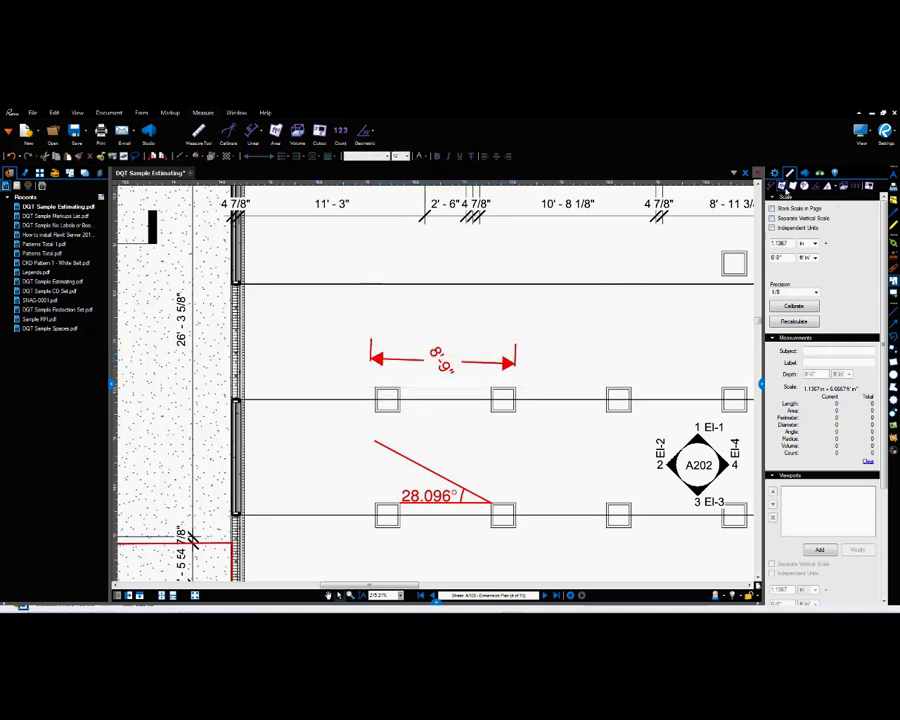
left_click(783, 191)
left_click_drag(609, 306, 306, 348)
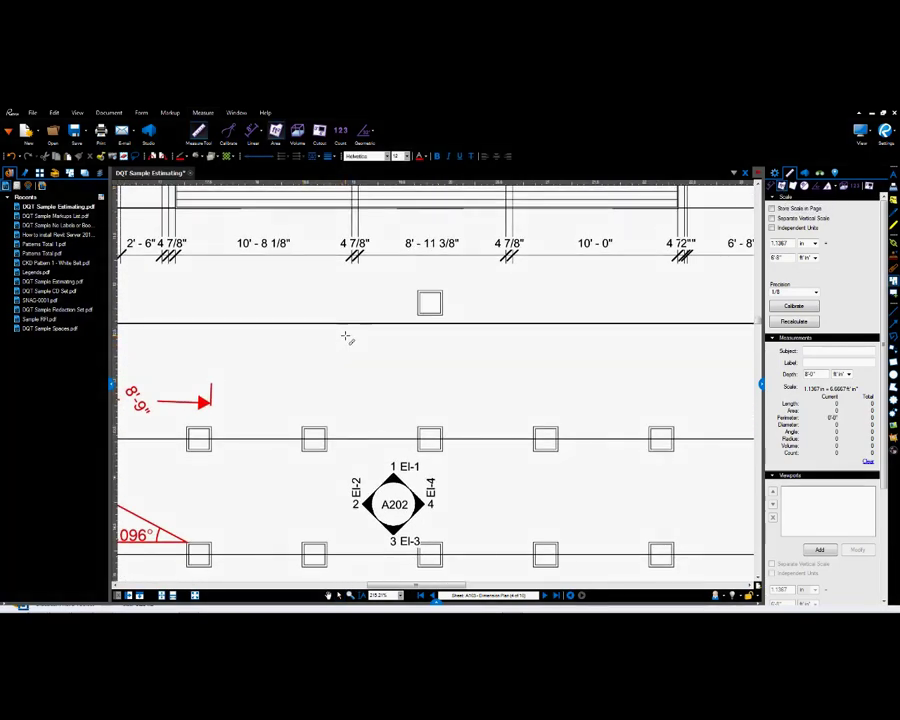
left_click(345, 337)
left_click(471, 352)
left_click(456, 409)
left_click(366, 414)
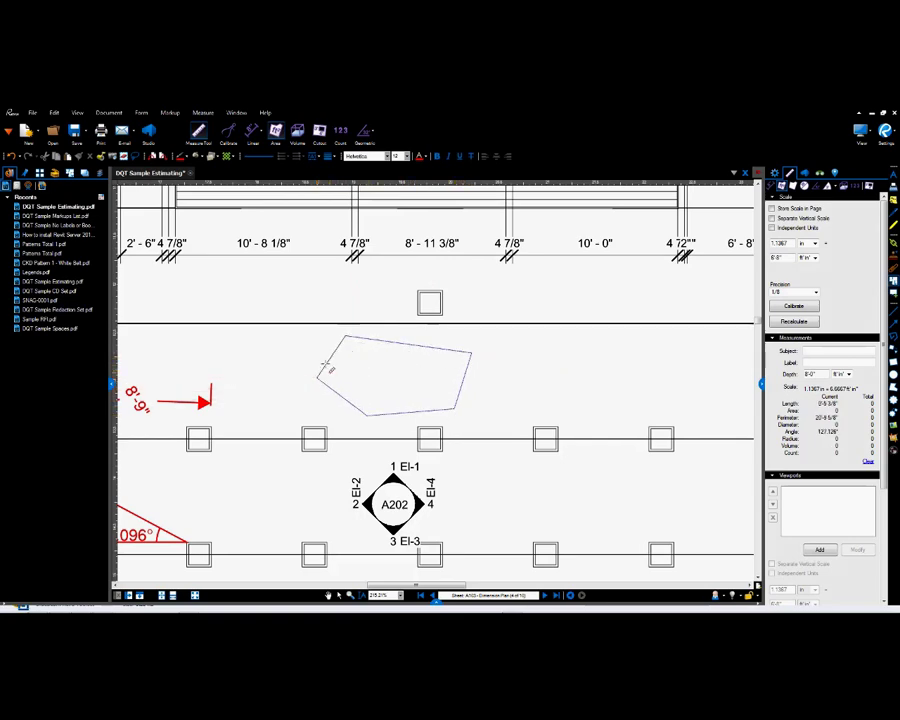
left_click(349, 340)
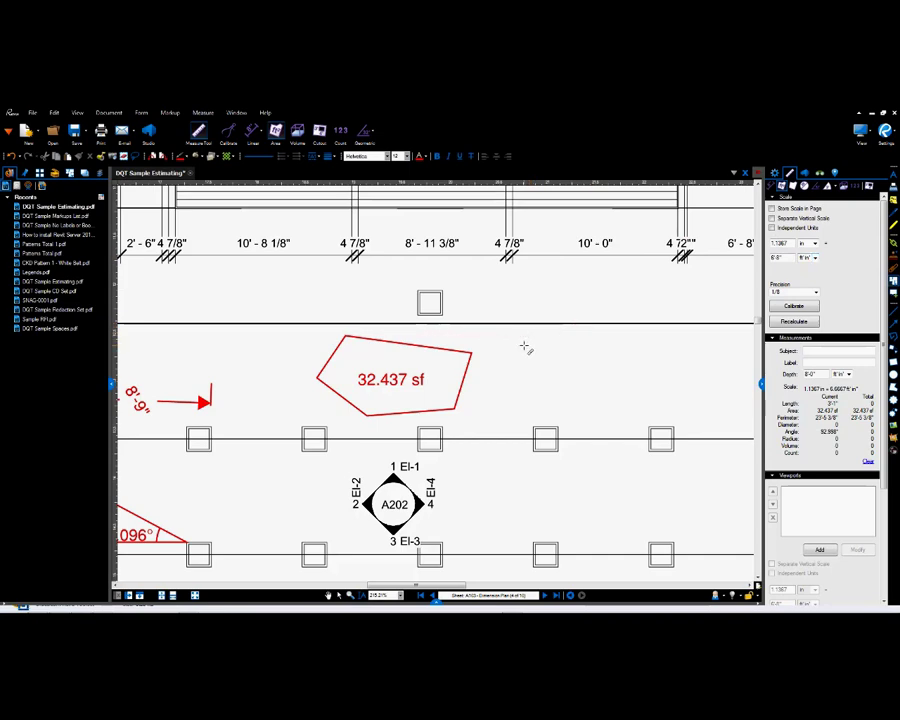
Draw rectangular areas of 29.166 sf and 19.61 sf beside it
left_click_drag(519, 343, 630, 414)
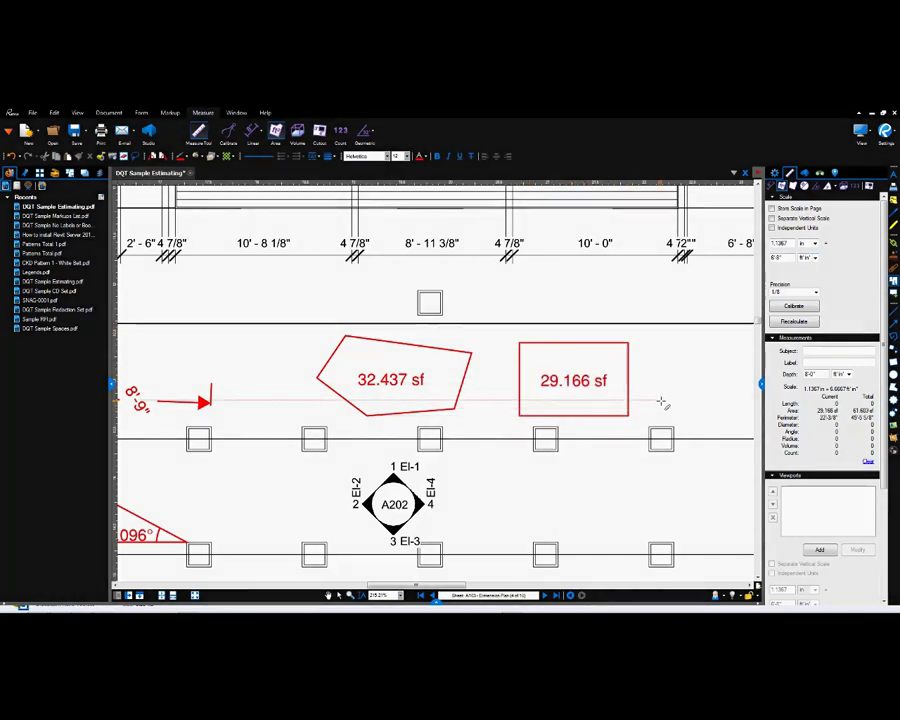
scroll(557, 409, "right", 3)
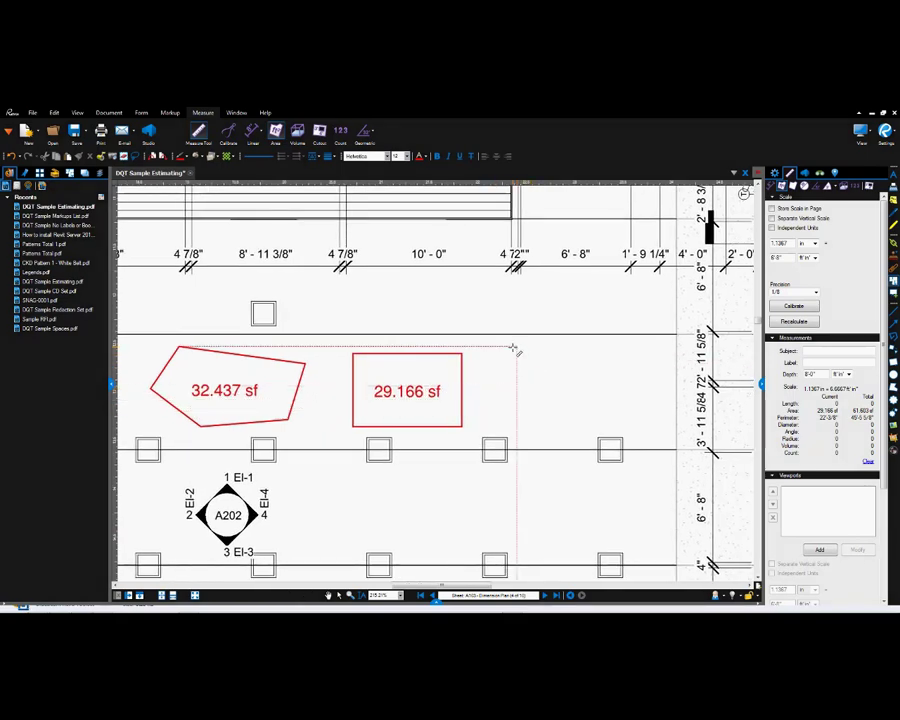
left_click_drag(519, 351, 597, 411)
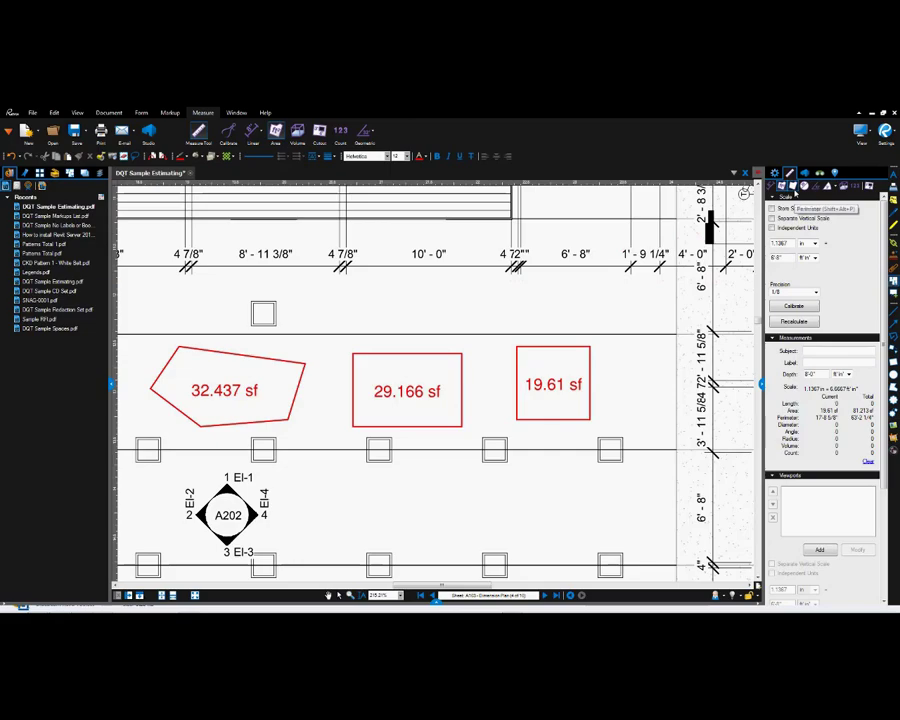
Trace a 32'-10 5/8" perimeter along the room's left, bottom and right walls
scroll(599, 354, "up", 2)
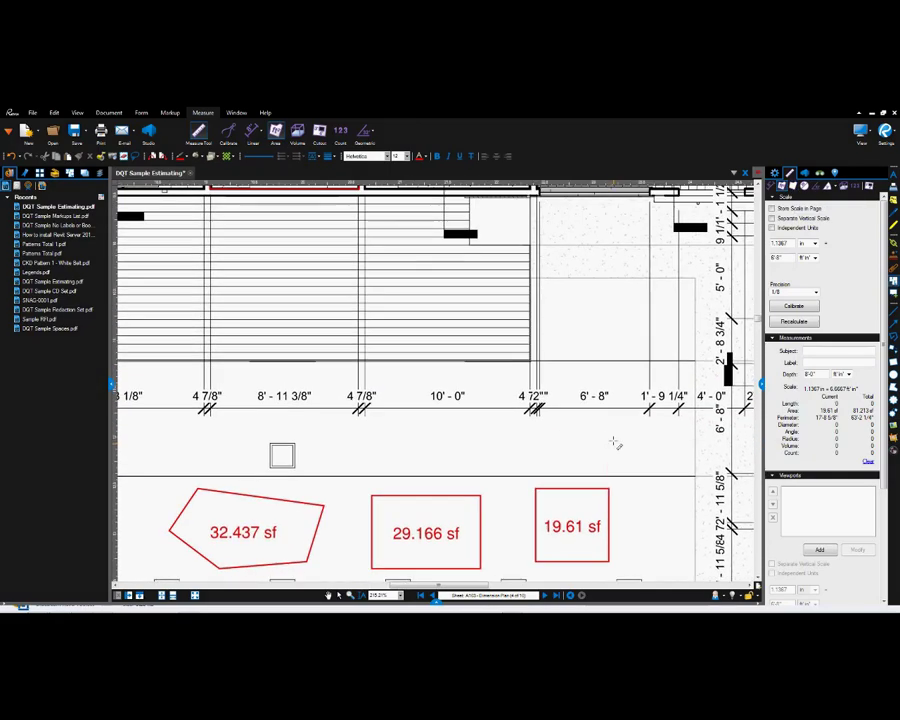
scroll(576, 325, "down", 2)
scroll(578, 291, "up", 3)
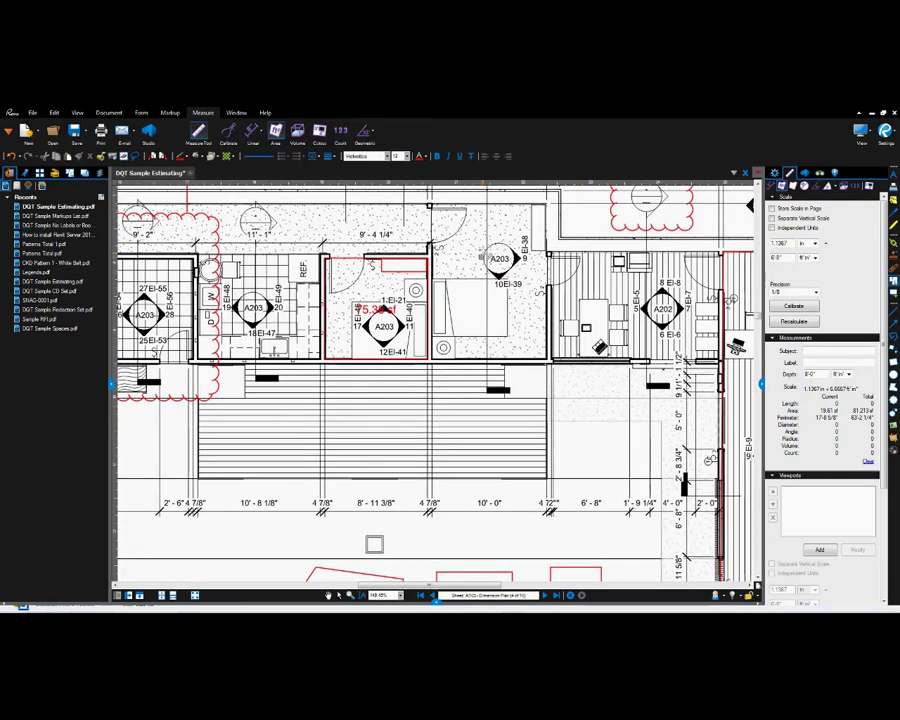
scroll(490, 254, "up", 3)
scroll(488, 252, "up", 2)
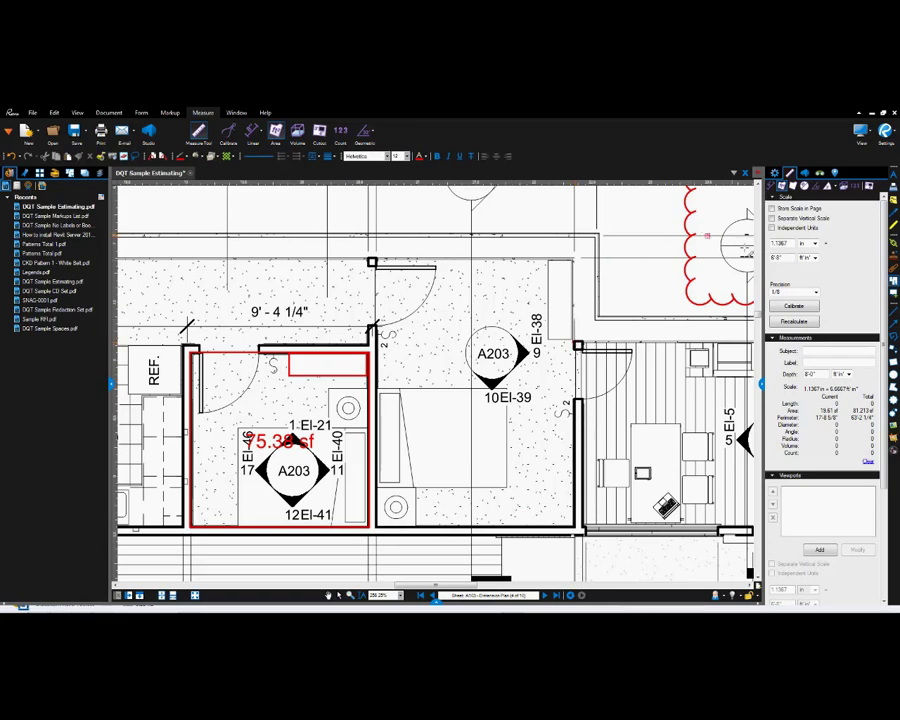
left_click(800, 185)
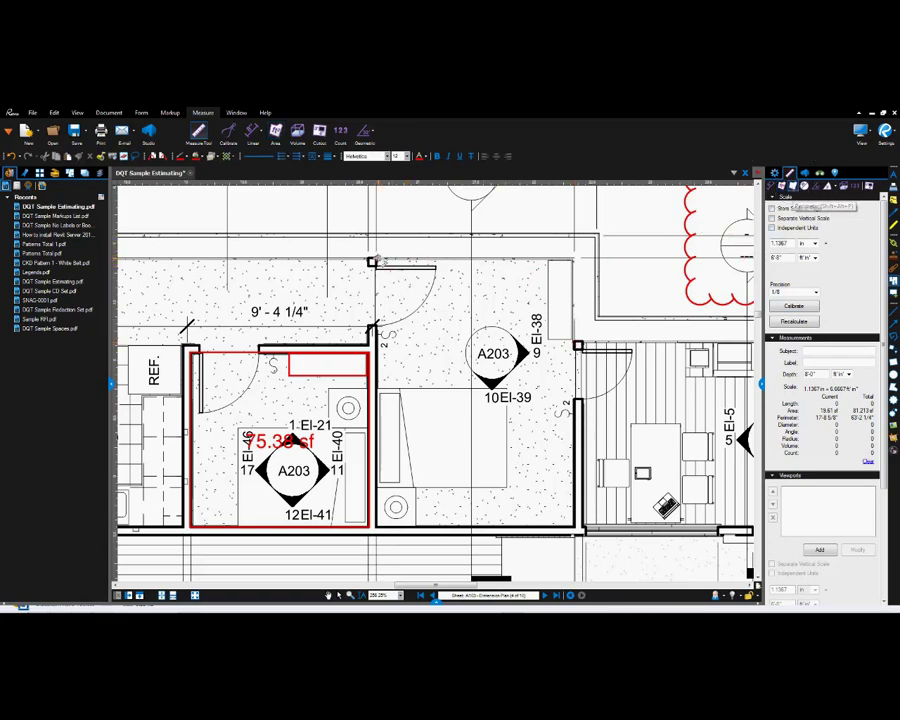
left_click(560, 300)
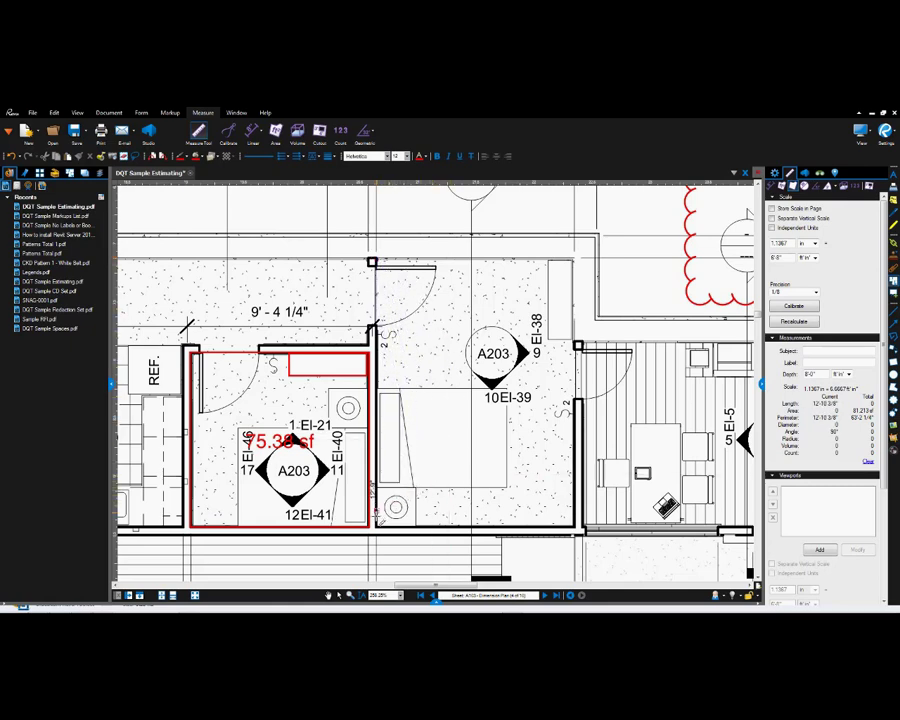
left_click(376, 527)
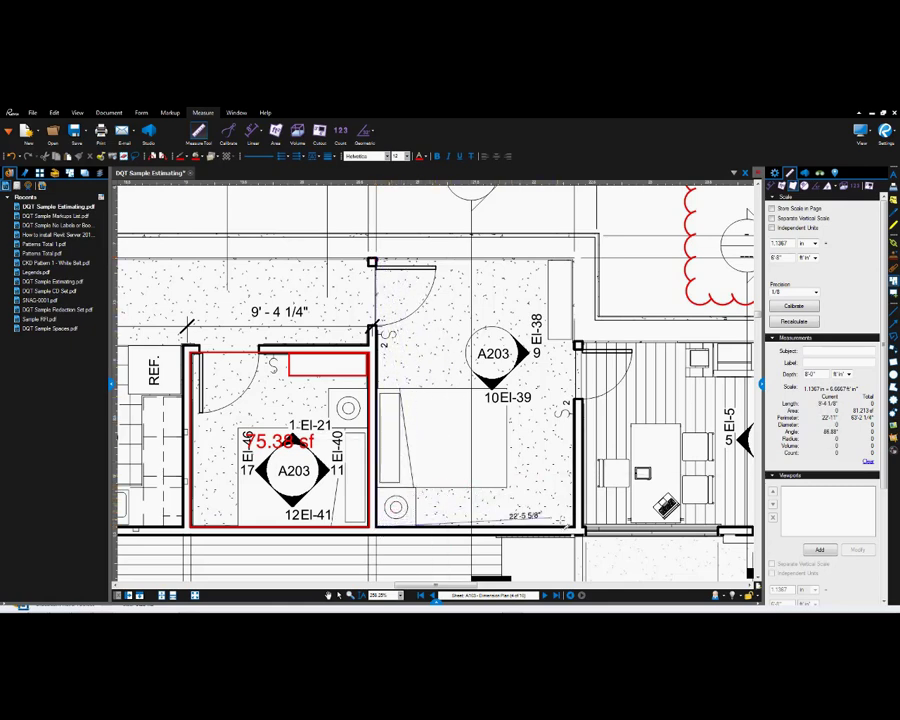
left_click(574, 526)
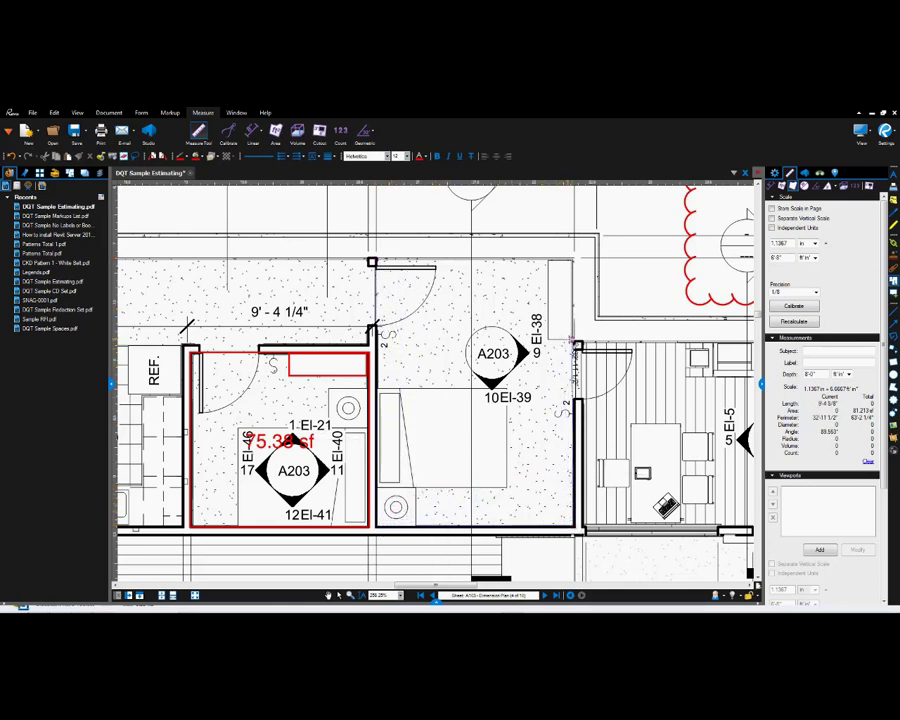
double_click(577, 345)
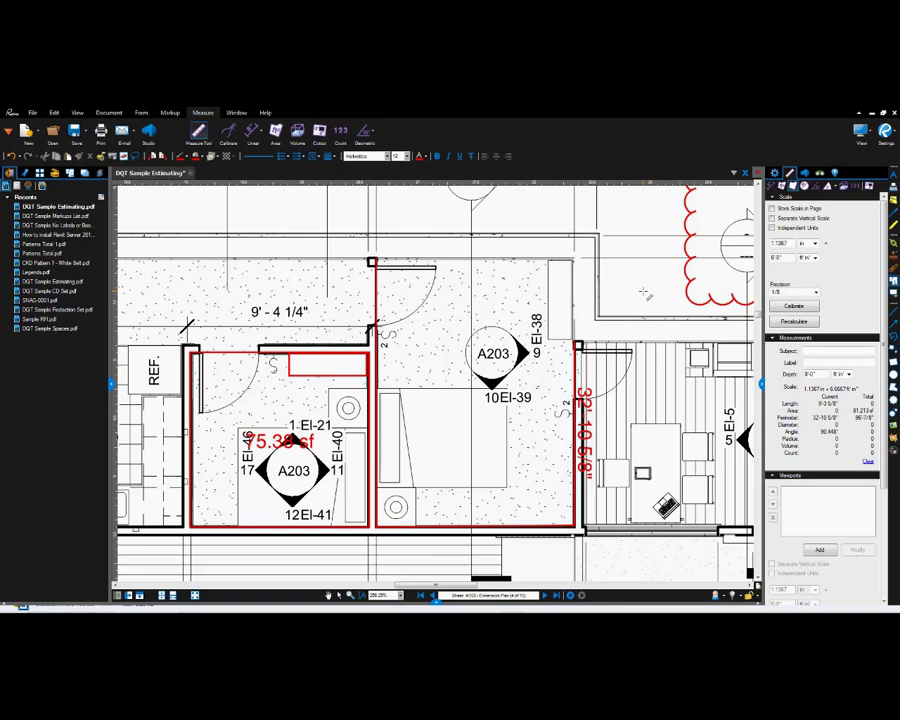
key("Escape")
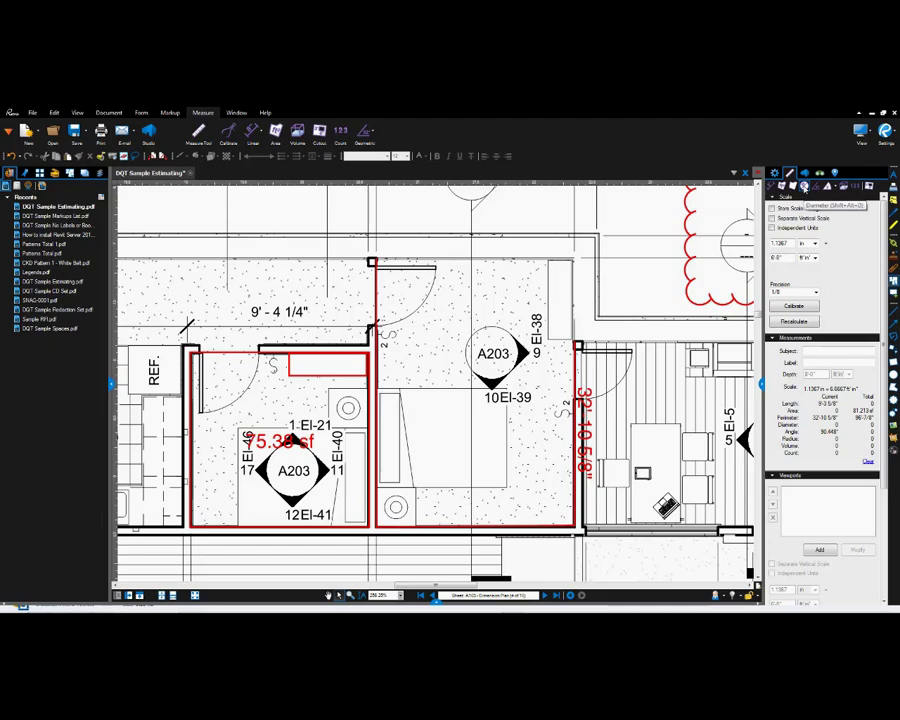
Measure the fixture in the A203 bathroom with a 4'-9 1/2" diameter circle
scroll(679, 345, "down", 3)
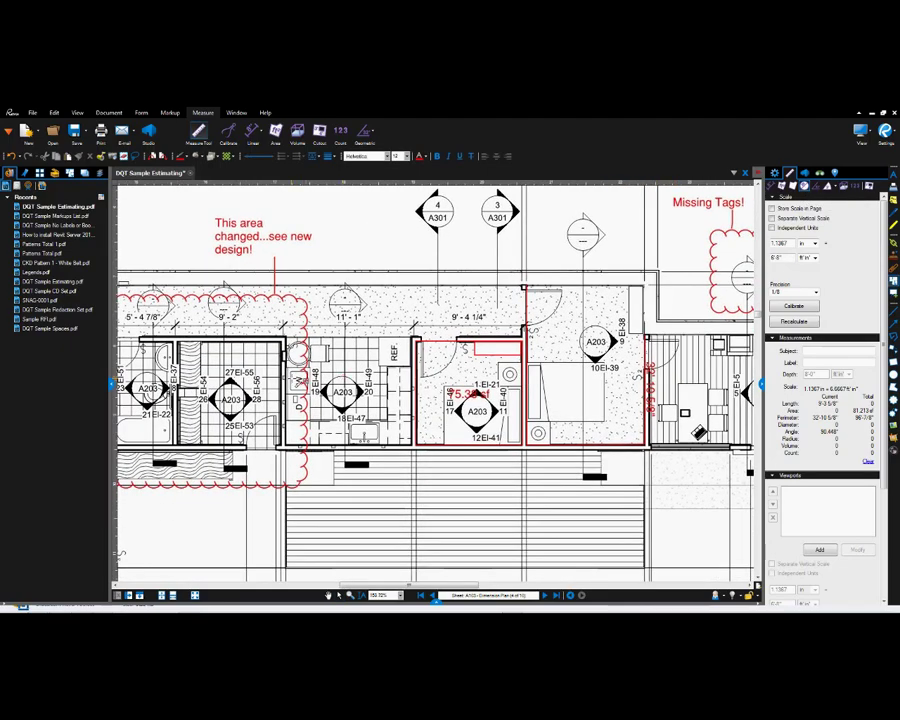
scroll(389, 383, "up", 5)
scroll(388, 381, "up", 2)
scroll(370, 370, "down", 3)
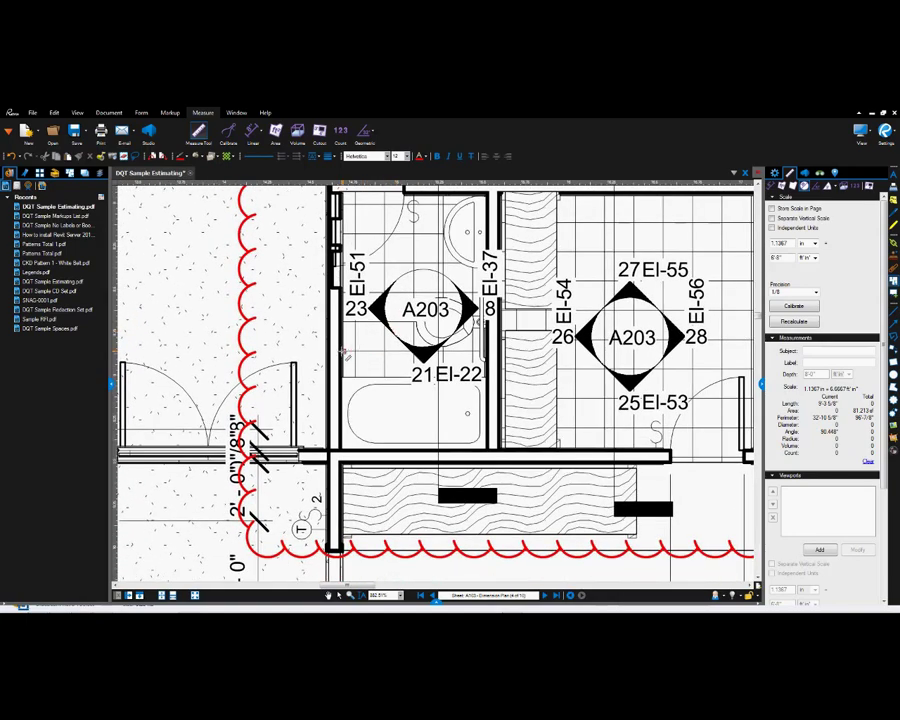
left_click(344, 350)
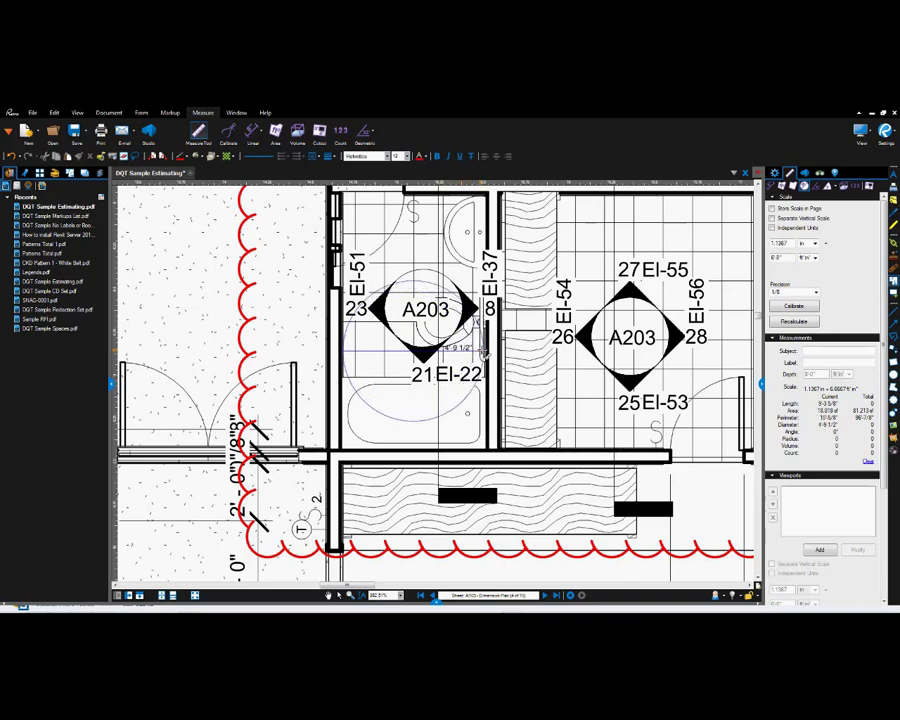
left_click(484, 353)
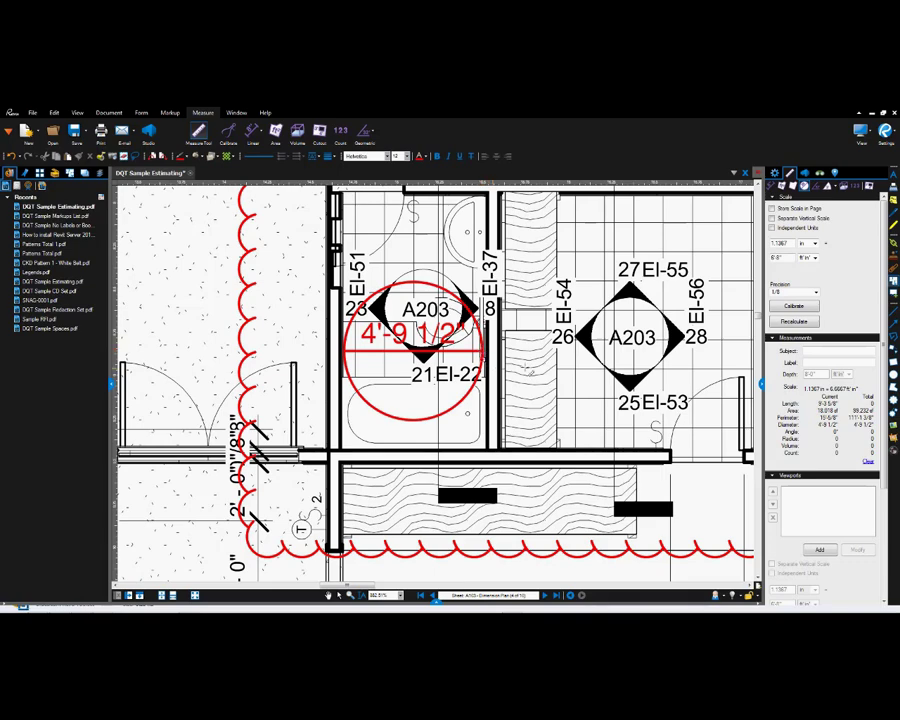
scroll(495, 380, "up", 3)
scroll(495, 380, "right", 3)
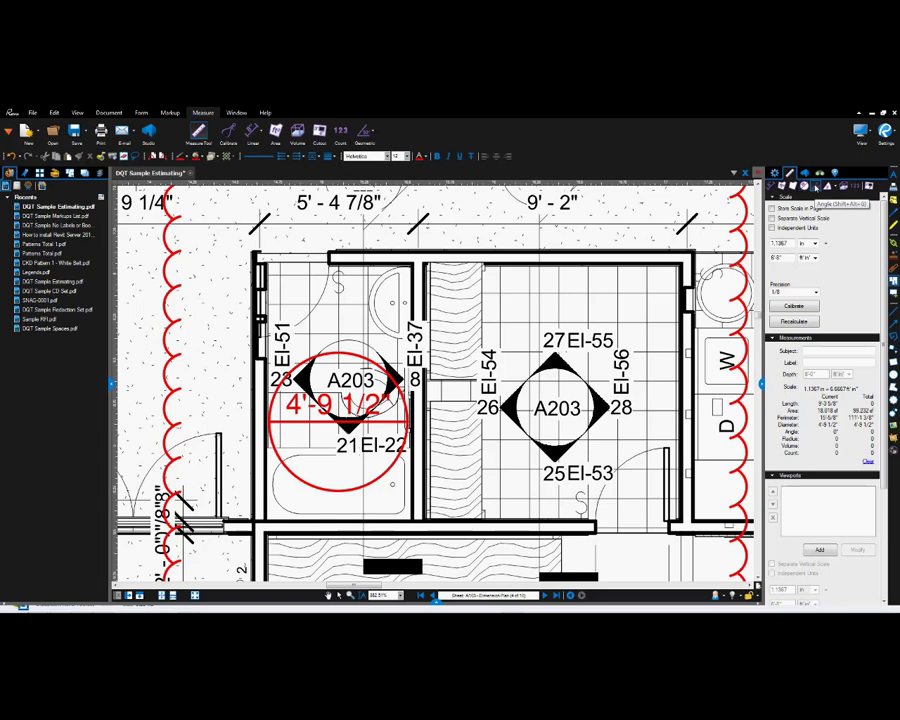
Measure the 91.107° angle at the door corner beside the EI-53 tag
left_click_drag(577, 521, 383, 435)
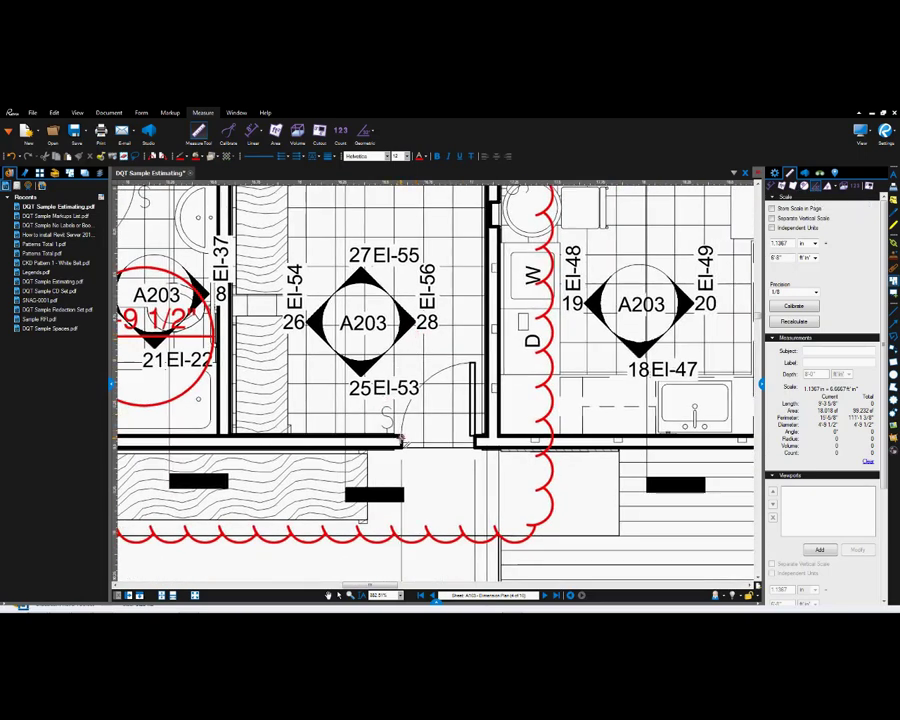
left_click(402, 440)
left_click(474, 435)
left_click(487, 318)
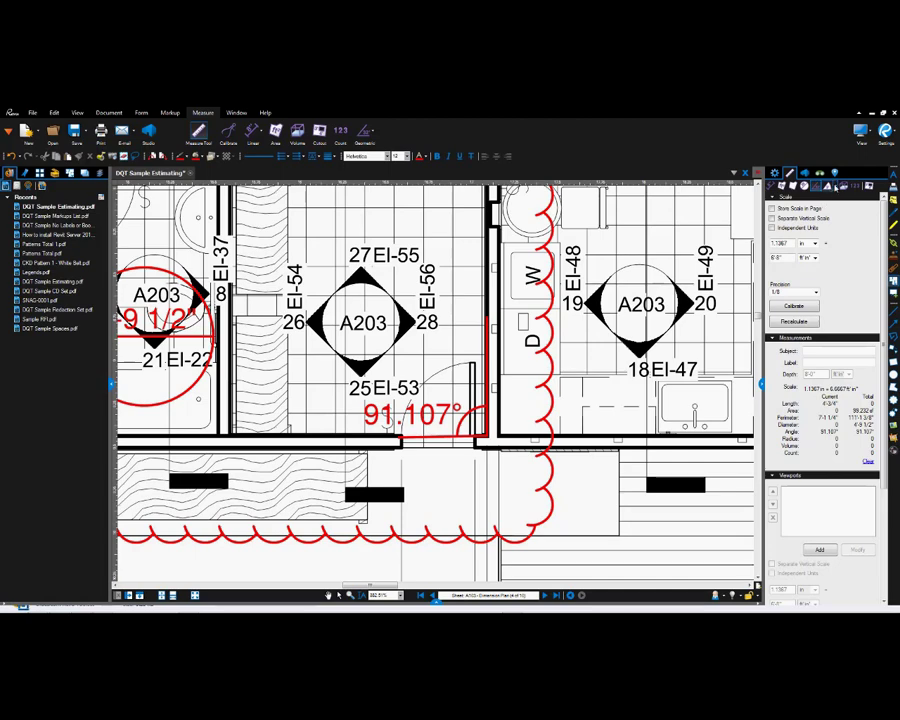
left_click(829, 188)
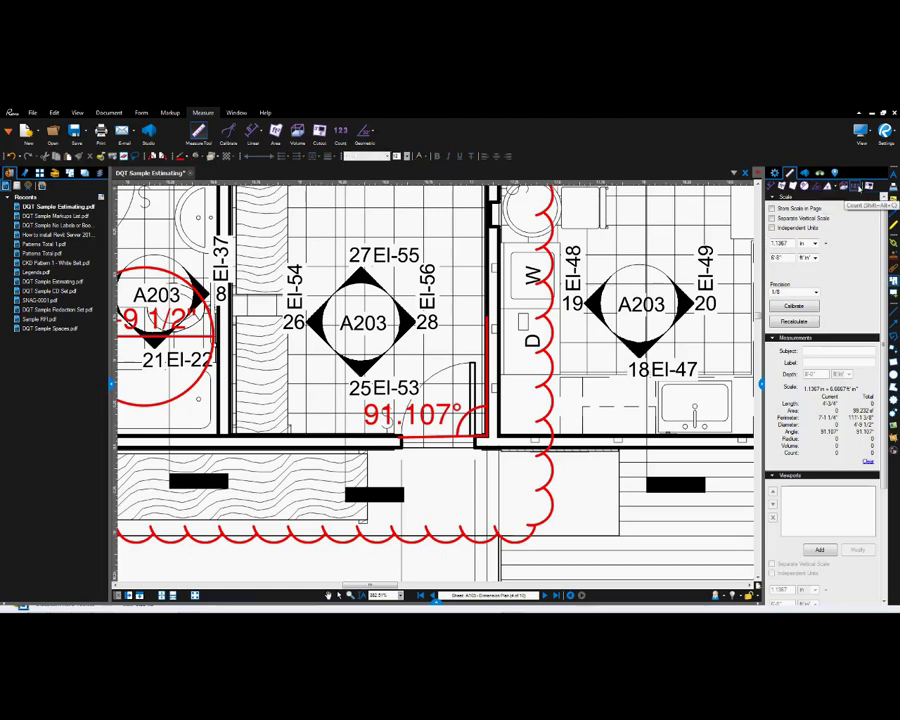
Place count check marks on the column boxes along the A202 grid's middle row
scroll(503, 377, "down", 2)
mouse_move(533, 564)
left_mouse_down()
mouse_move(441, 397)
mouse_move(420, 236)
left_mouse_up()
scroll(463, 421, "down", 1)
left_click_drag(455, 477, 459, 283)
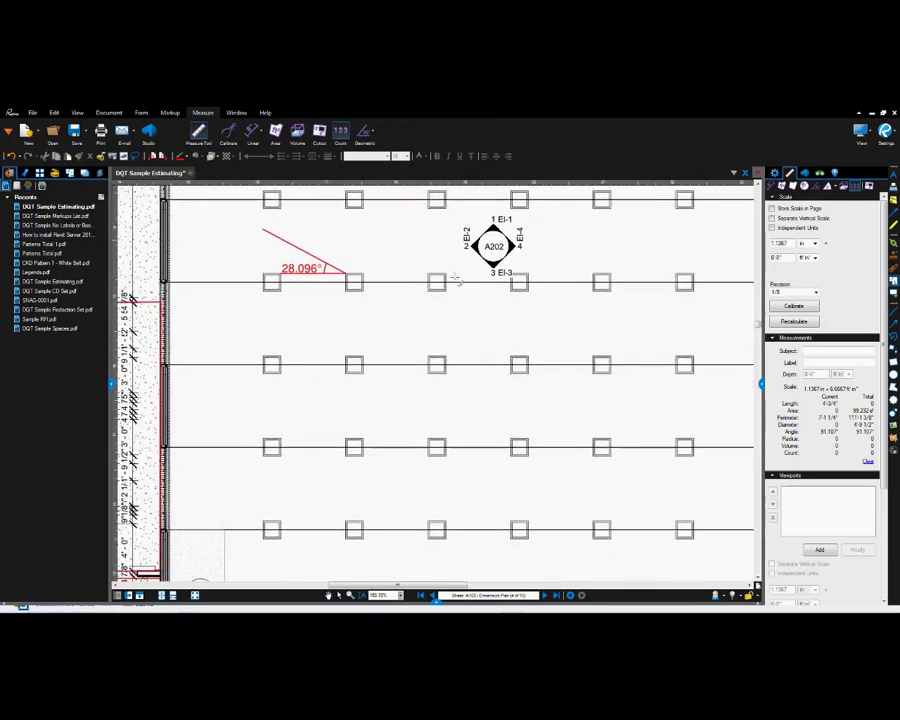
left_click(271, 364)
left_click(354, 364)
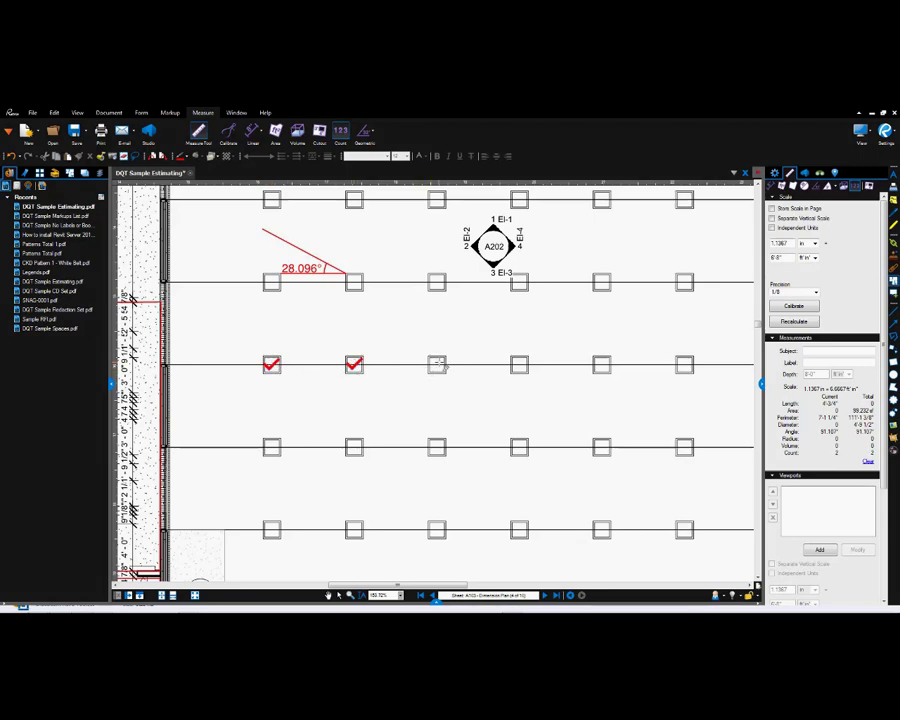
left_click(437, 364)
left_click(519, 364)
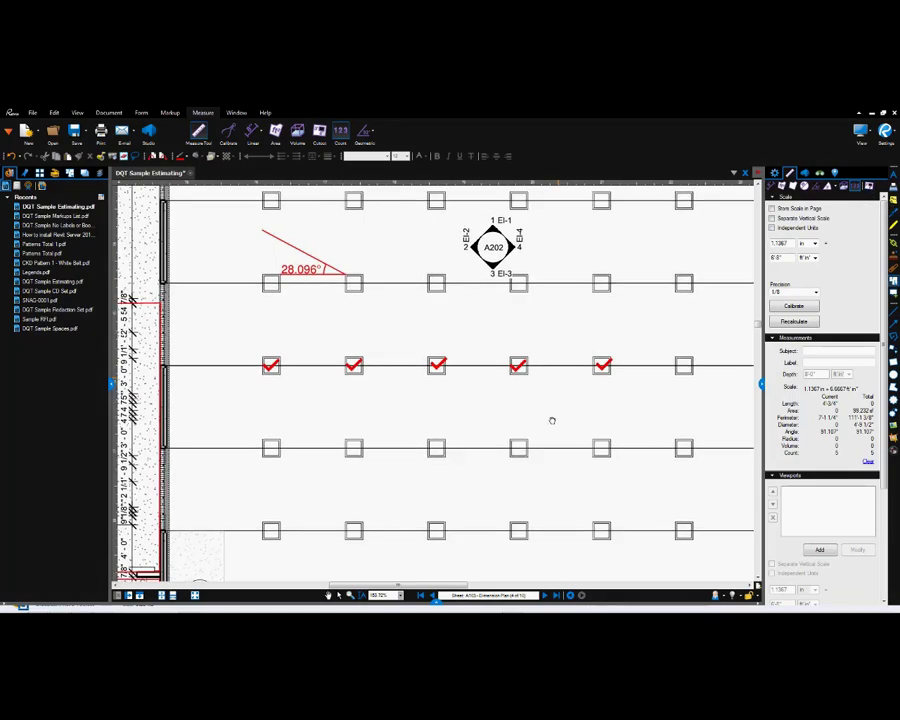
Cut a rectangular hole inside the 19.61 sf area, reducing it to 14.864 sf
scroll(530, 460, "up", 2)
scroll(471, 455, "right", 3)
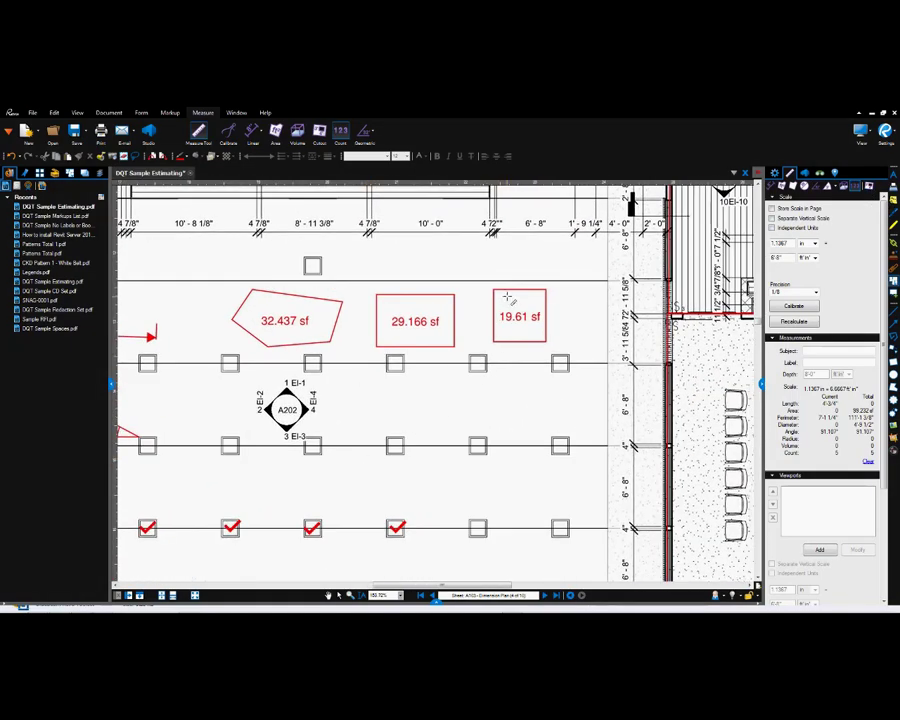
scroll(524, 303, "up", 2)
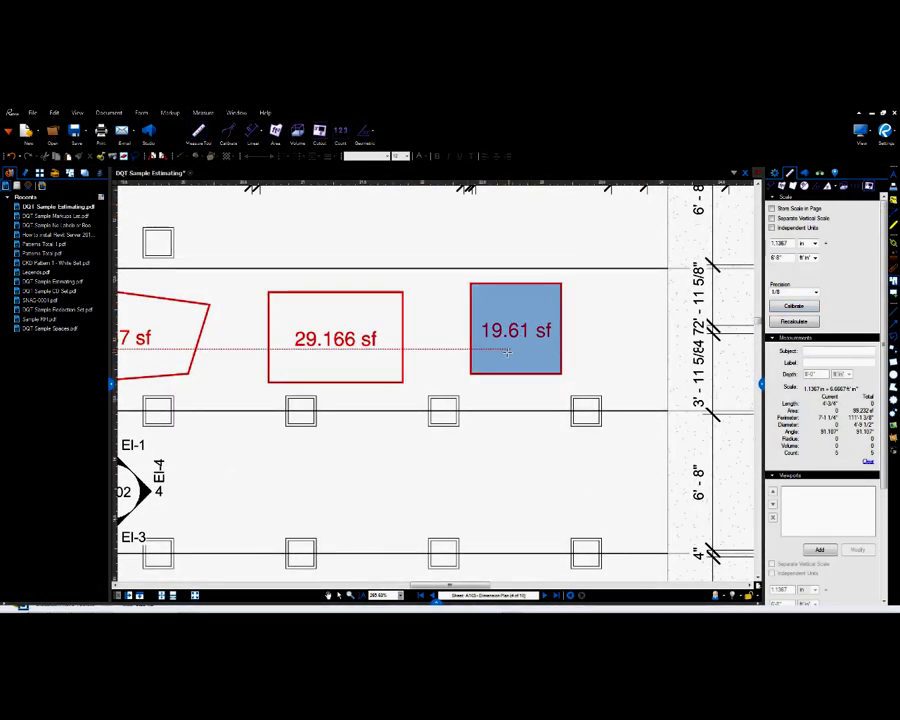
mouse_move(501, 349)
left_mouse_down()
mouse_move(545, 318)
mouse_move(546, 305)
left_mouse_up()
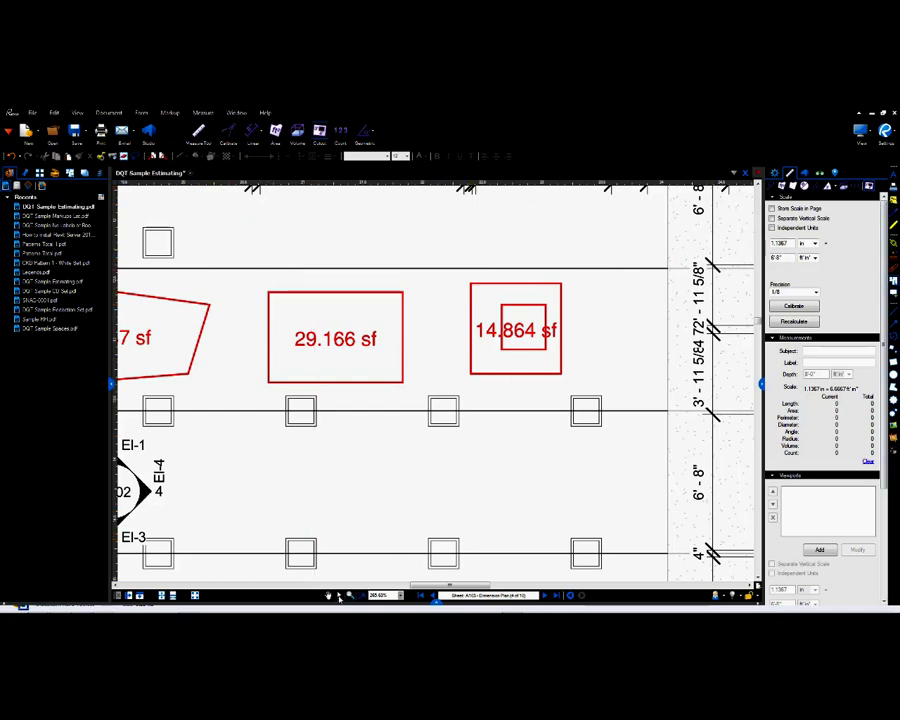
Run a Visual search using a square column symbol as the sample, finding 177 matches
left_click(820, 173)
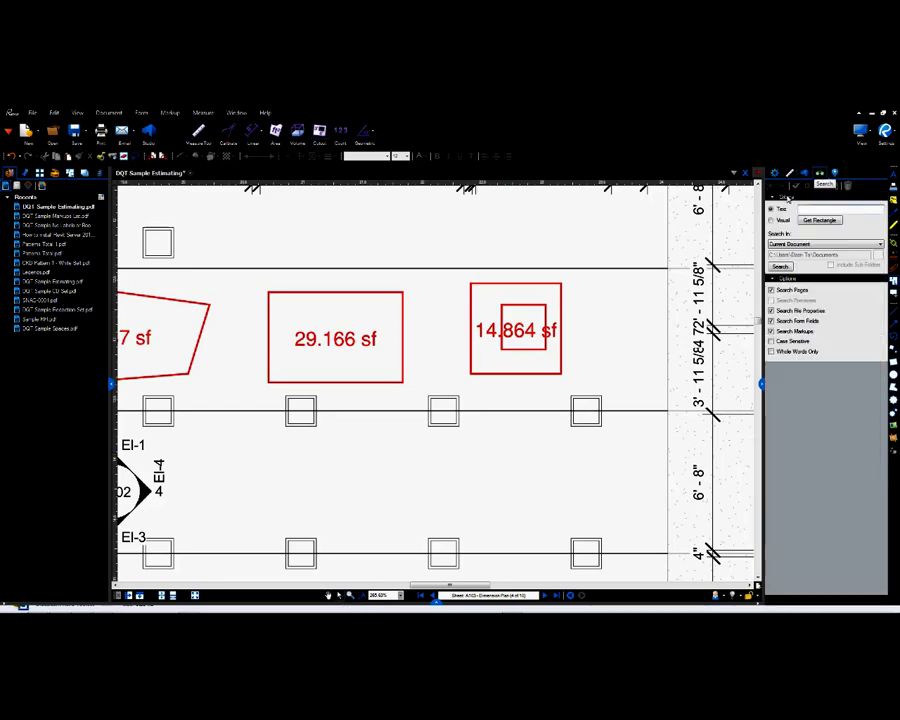
left_click(772, 219)
left_click(819, 220)
scroll(510, 358, "down", 3)
scroll(436, 408, "up", 5)
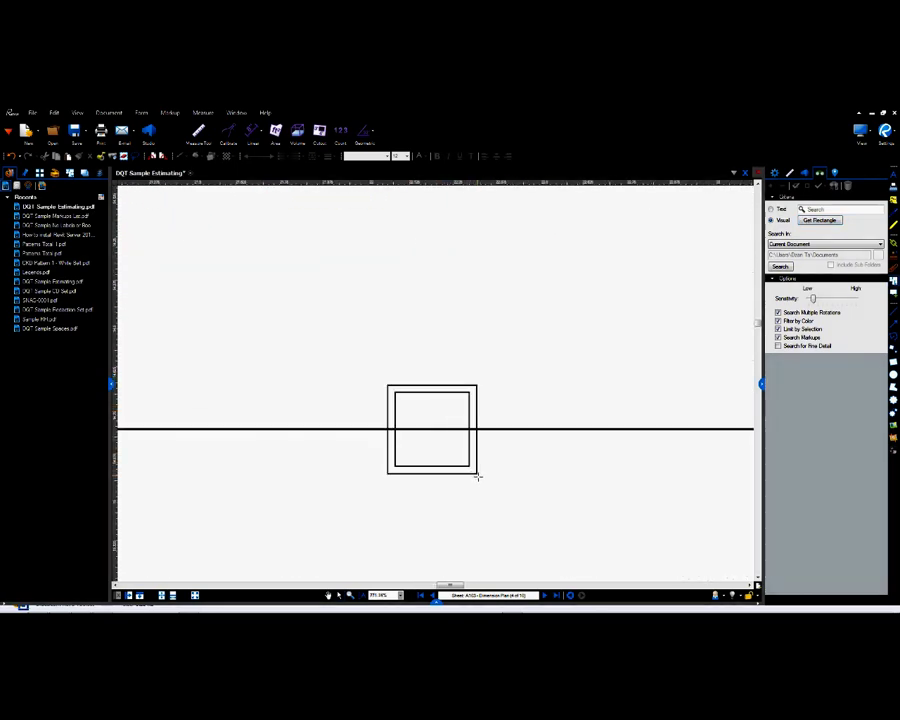
left_click_drag(478, 476, 385, 381)
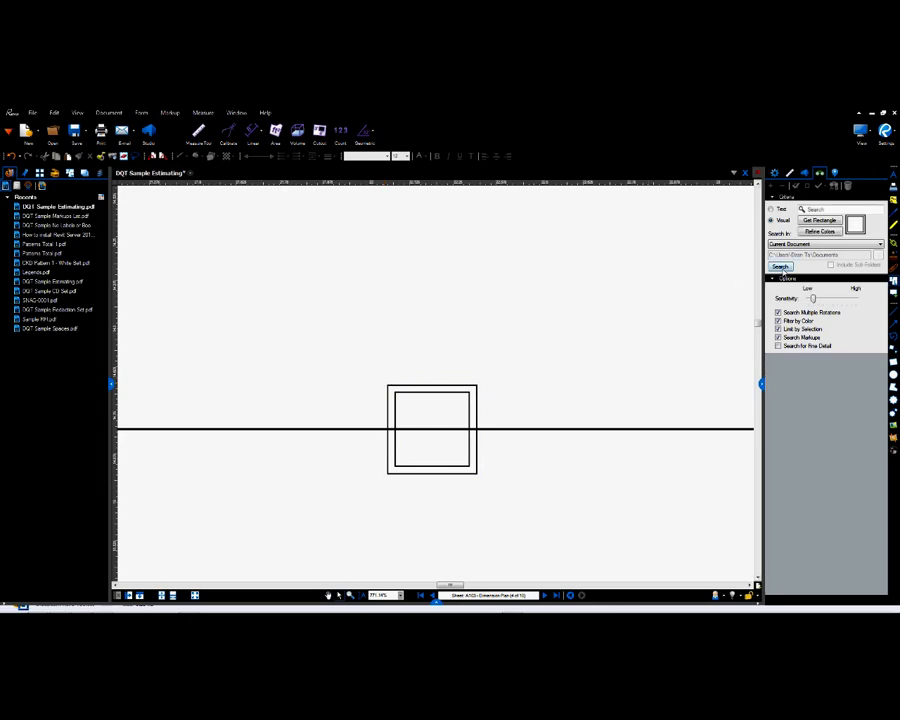
left_click(781, 267)
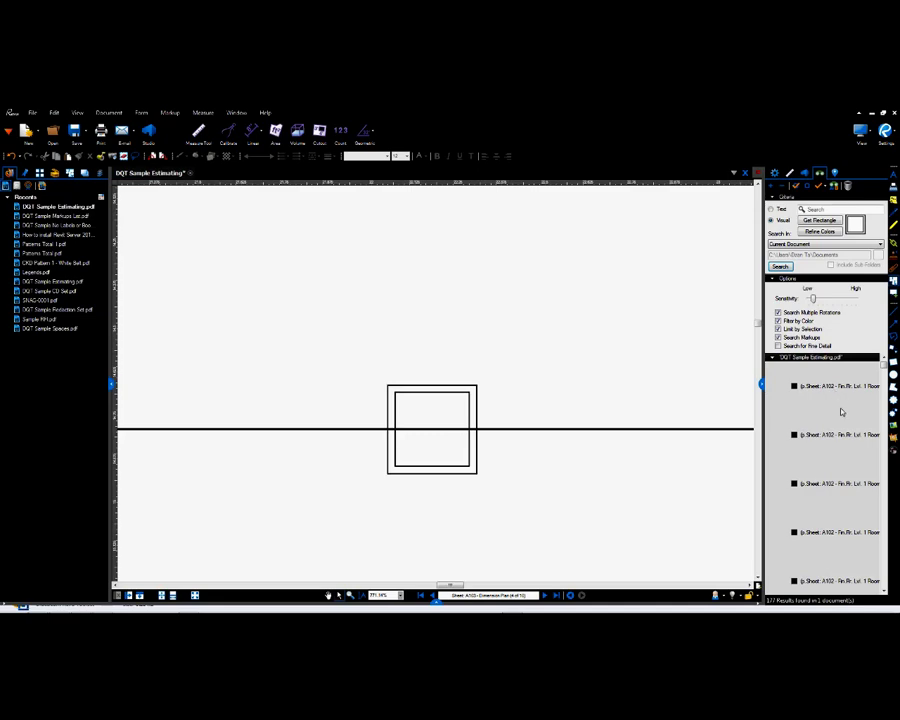
Preview the first three matches, then apply a count measurement to all search results
left_click(841, 390)
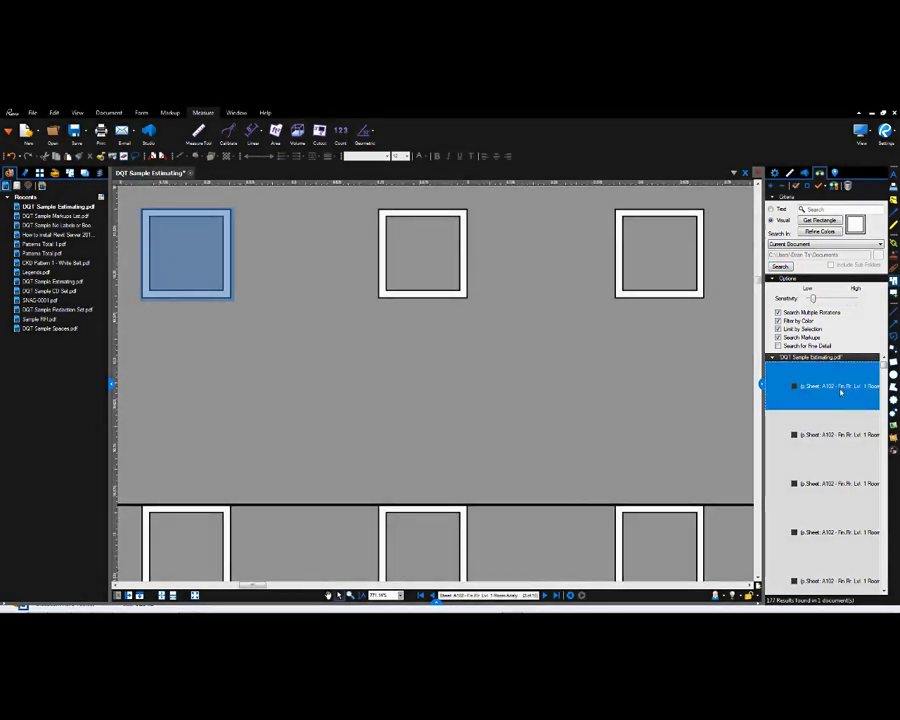
left_click(840, 437)
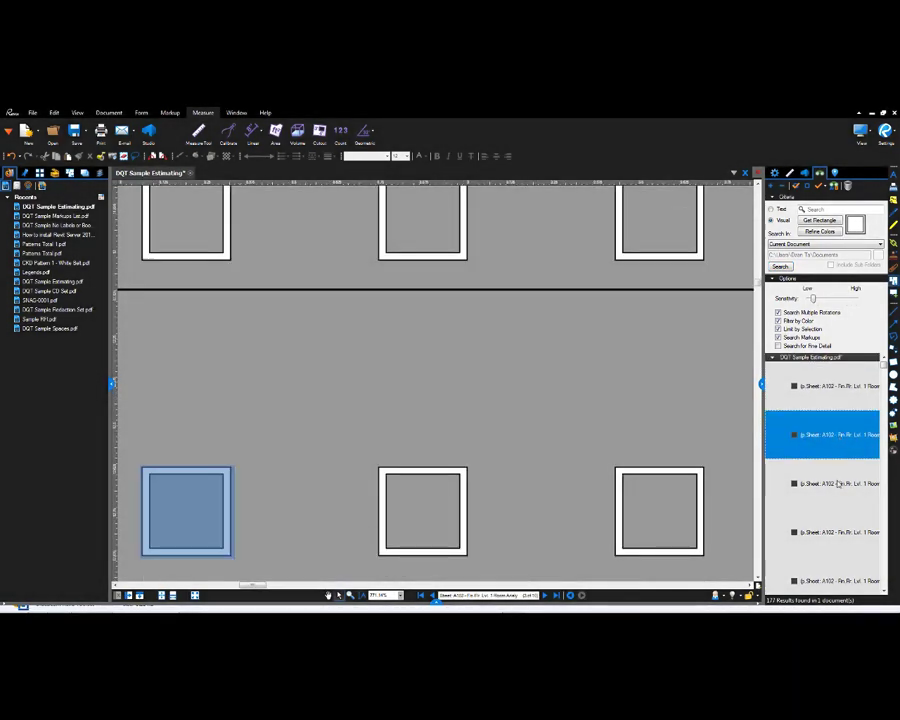
left_click(838, 486)
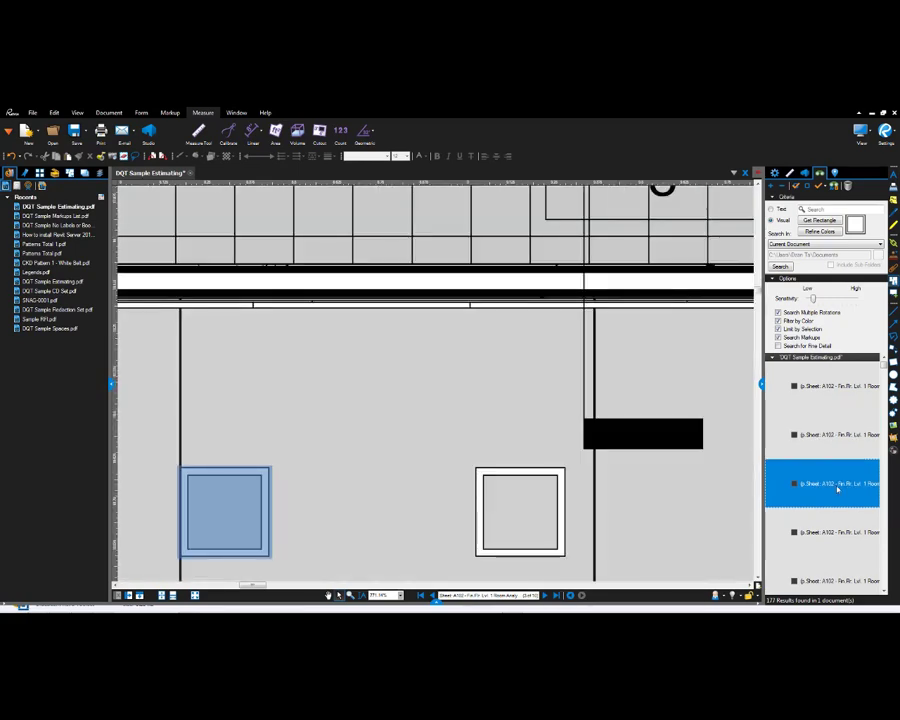
key("ctrl+a")
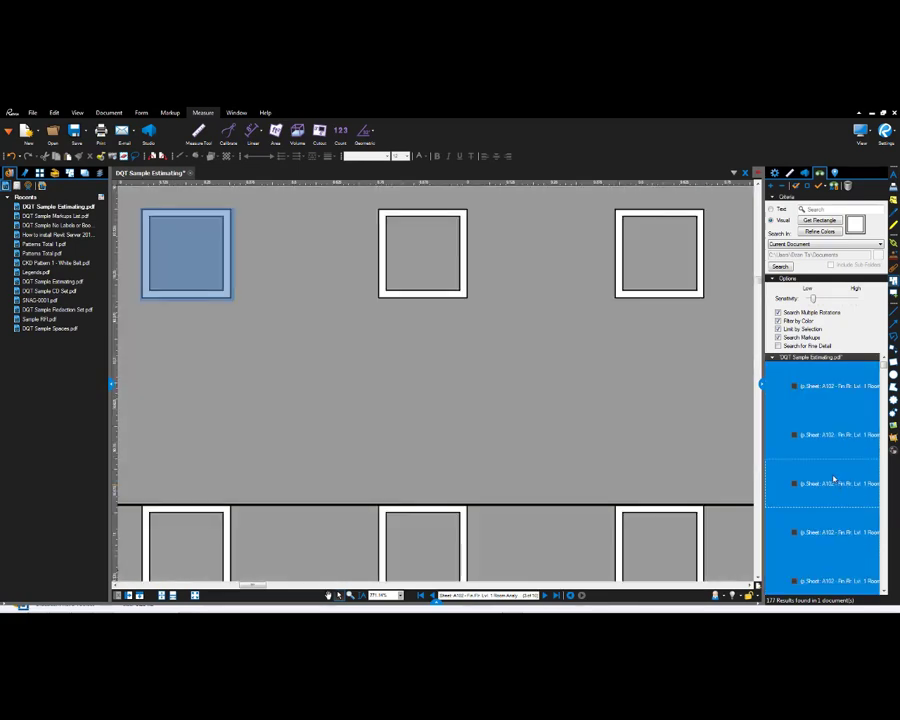
right_click(797, 389)
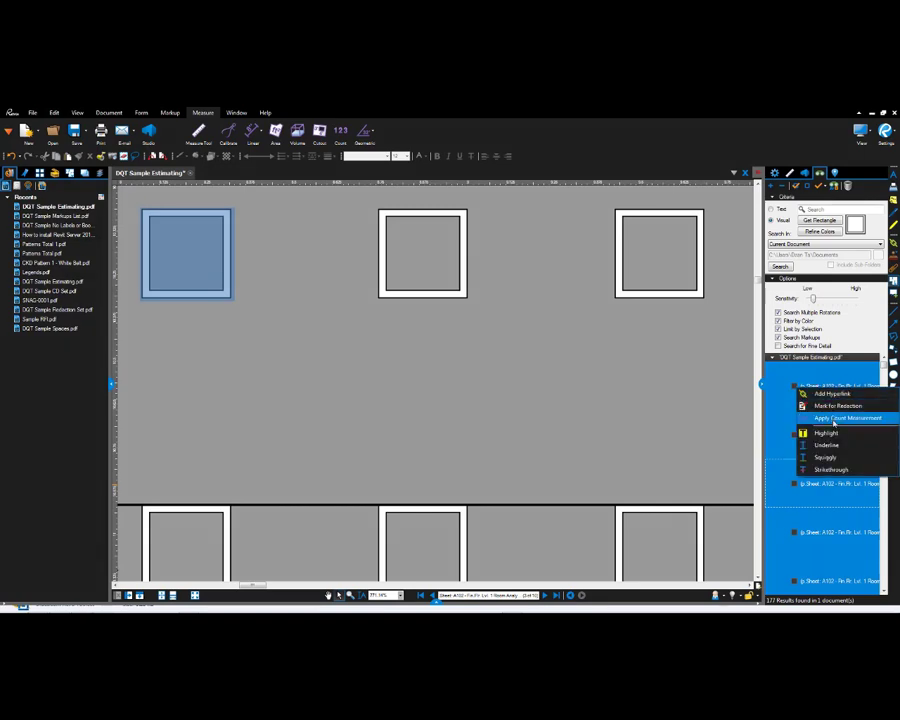
left_click(834, 420)
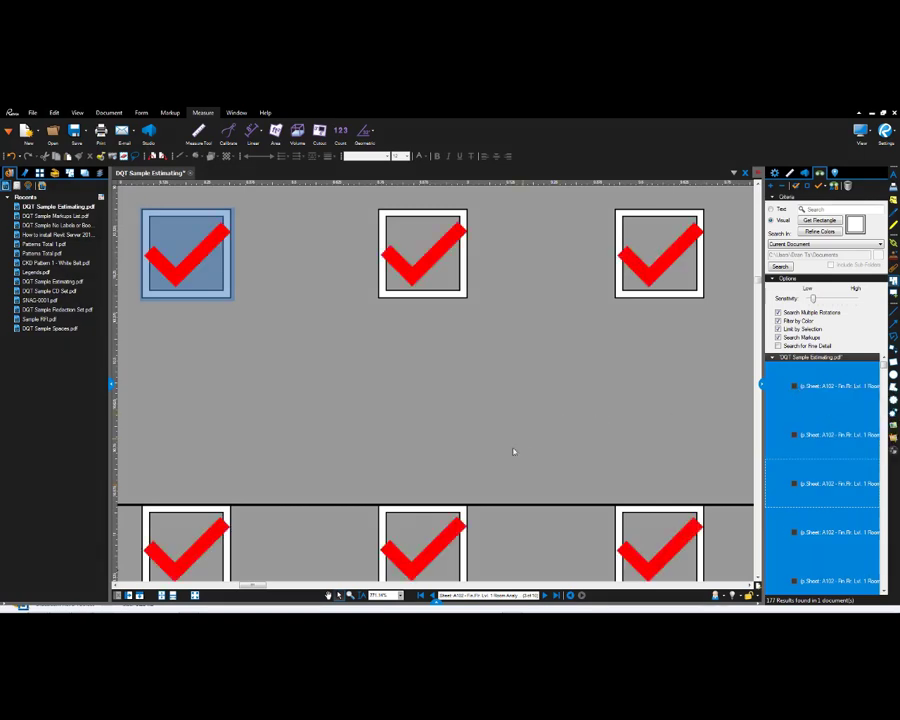
Show the markups list below the drawing and jump to the 191-item count markup
left_click_drag(437, 603, 437, 410)
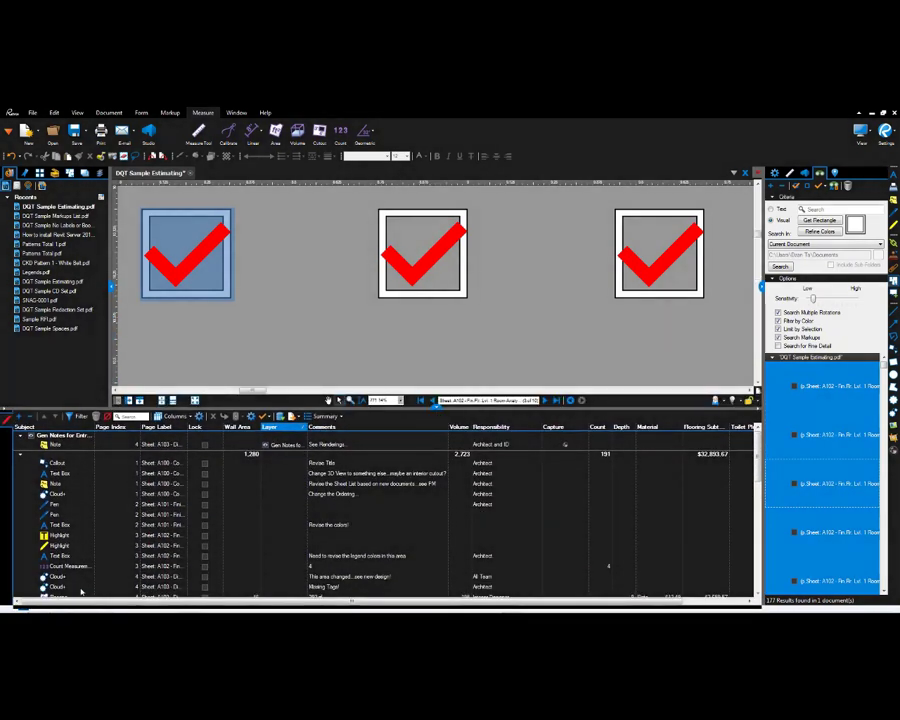
left_click(338, 567)
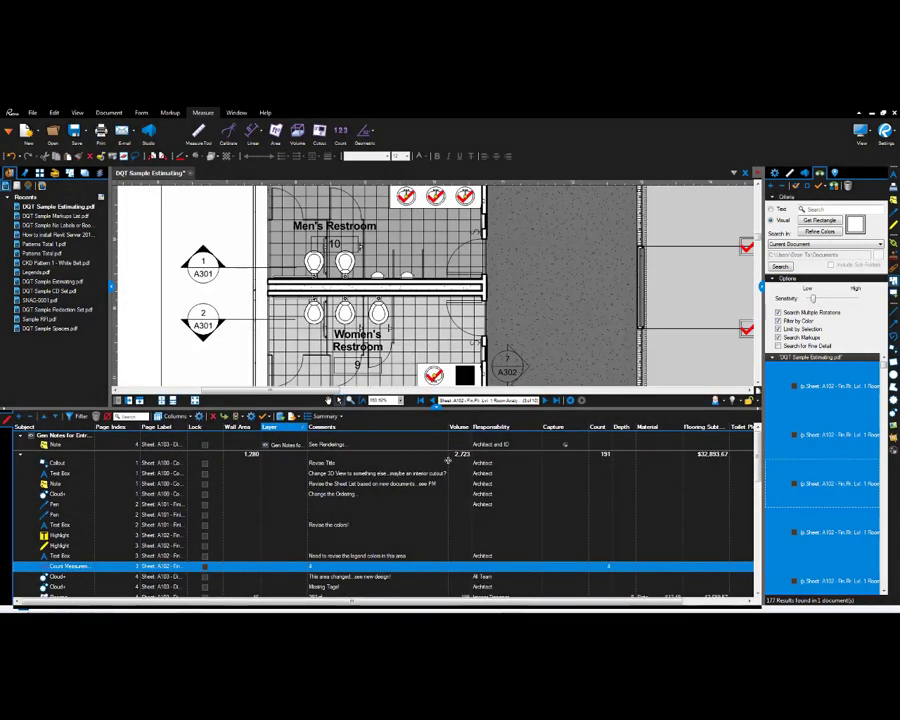
left_click_drag(437, 408, 437, 532)
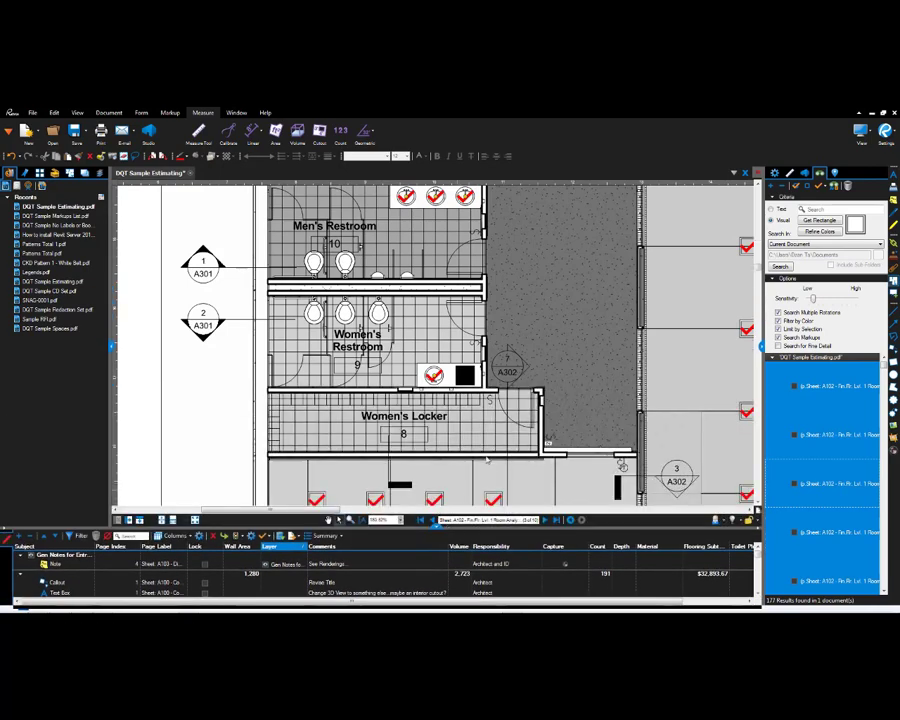